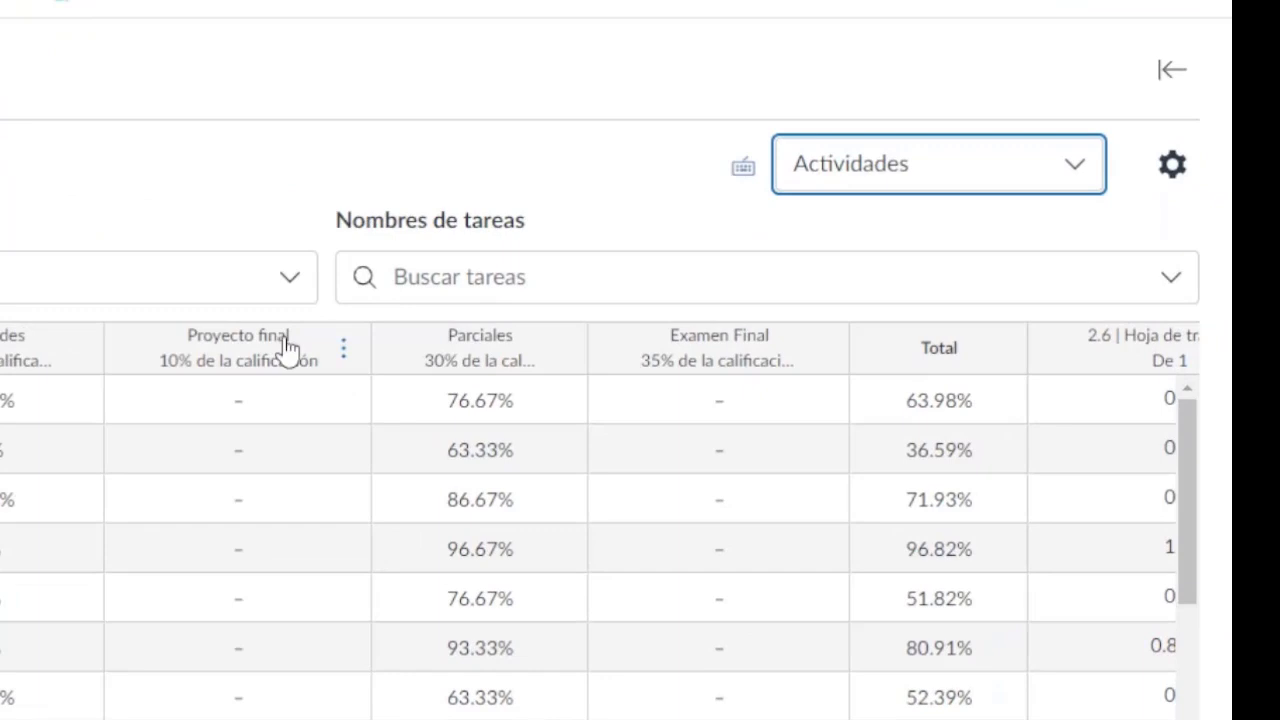
- Check the first student's grade cell in the 2.6 | Hoja de trabajo 1 column without changing it
scroll(287, 347, "right", 5)
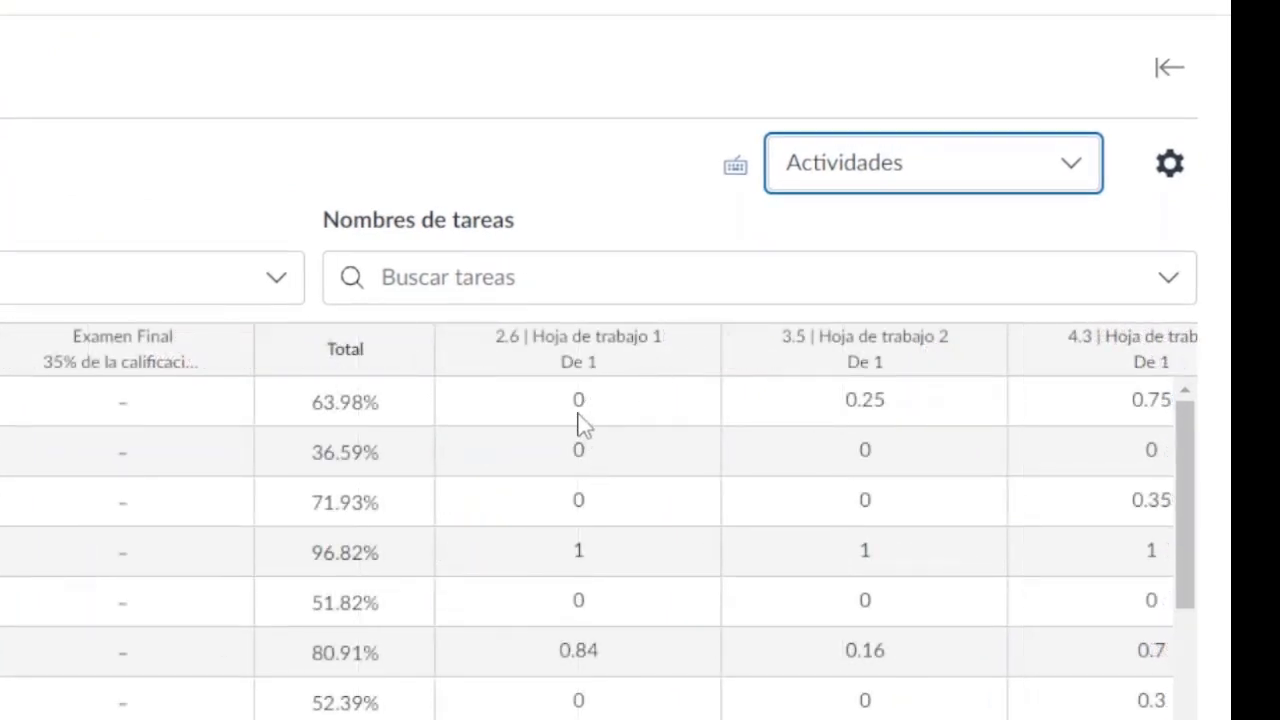
left_click(581, 401)
left_click(588, 400)
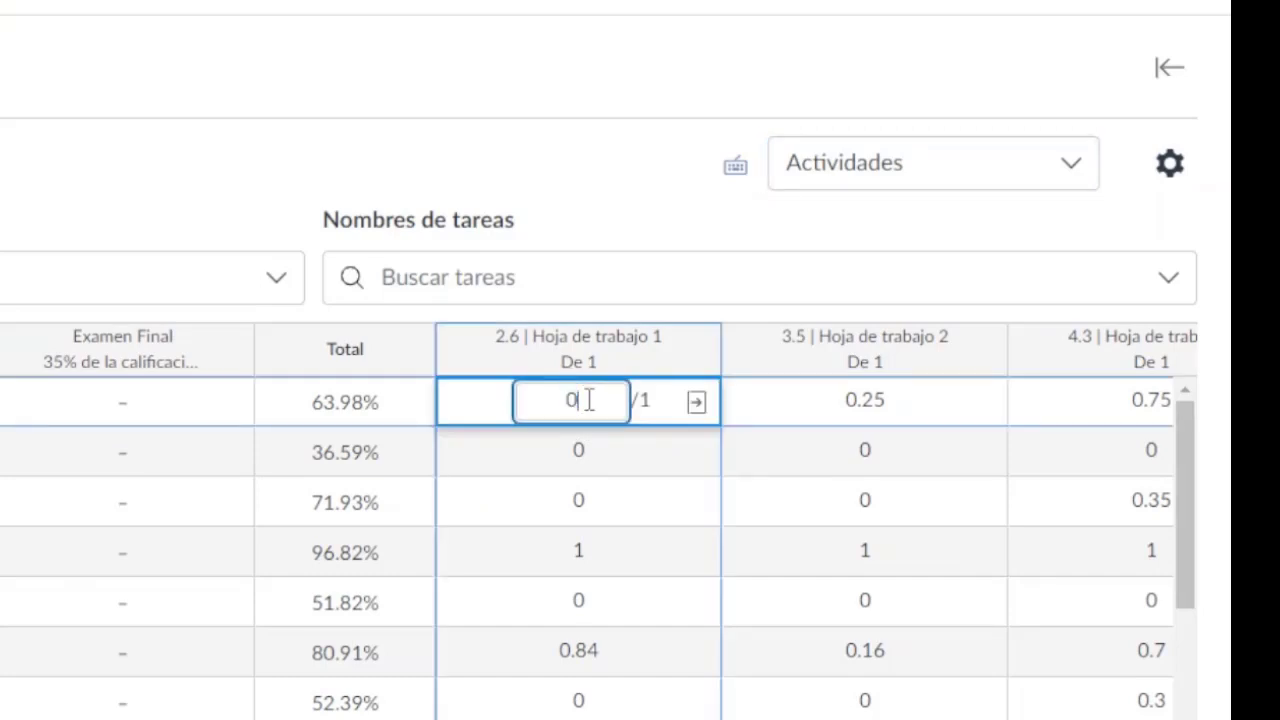
left_click(594, 437)
left_click(594, 405)
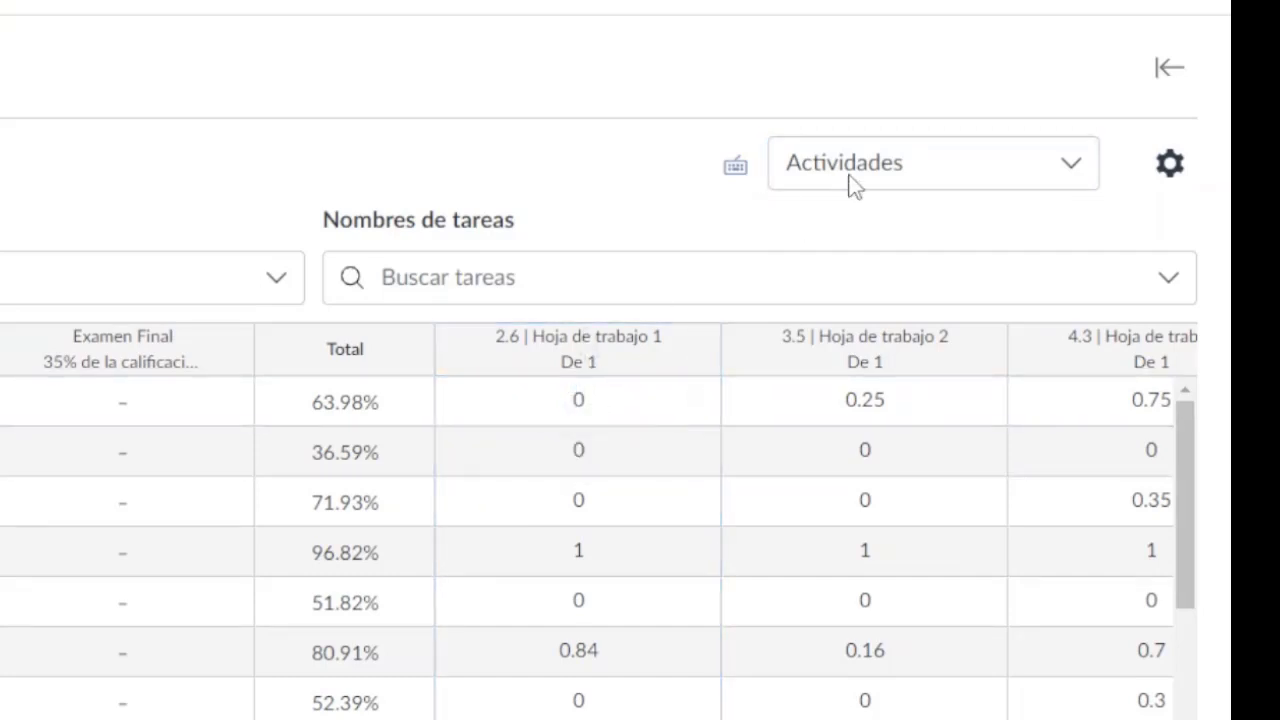
- Set the gradebook's assignment group filter to Todos los grupos de tareas
left_click(894, 171)
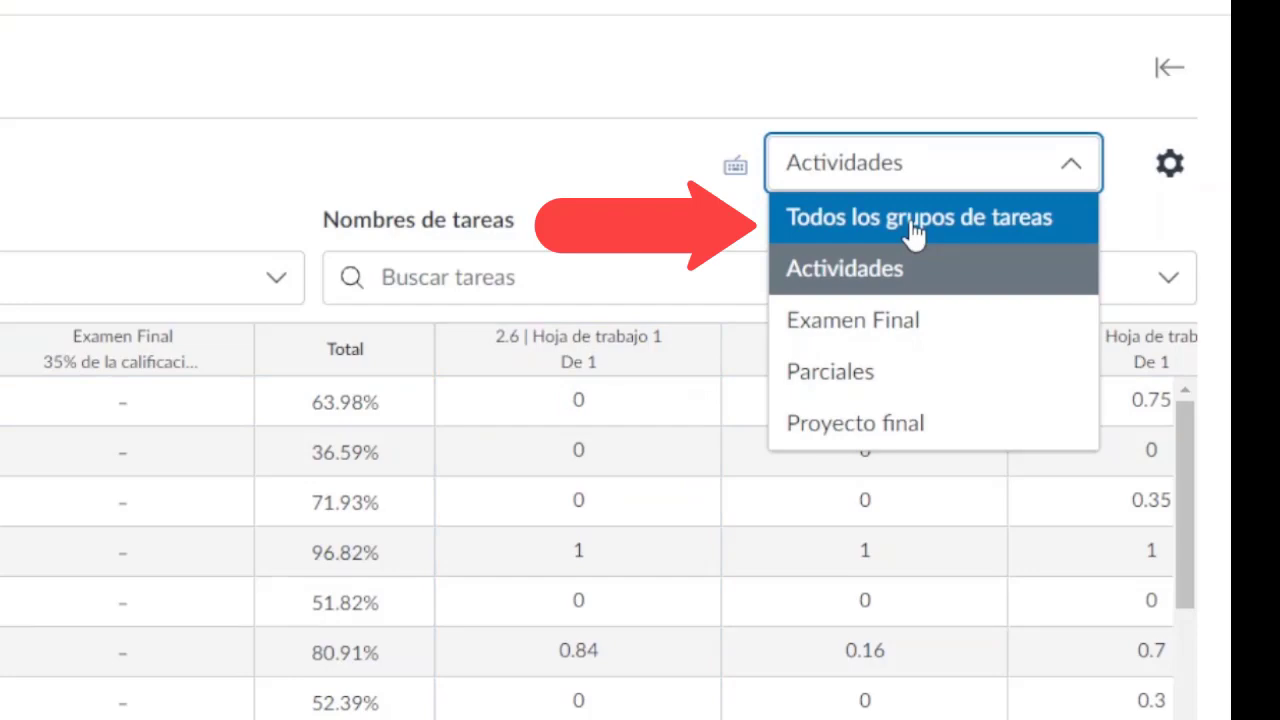
left_click(912, 225)
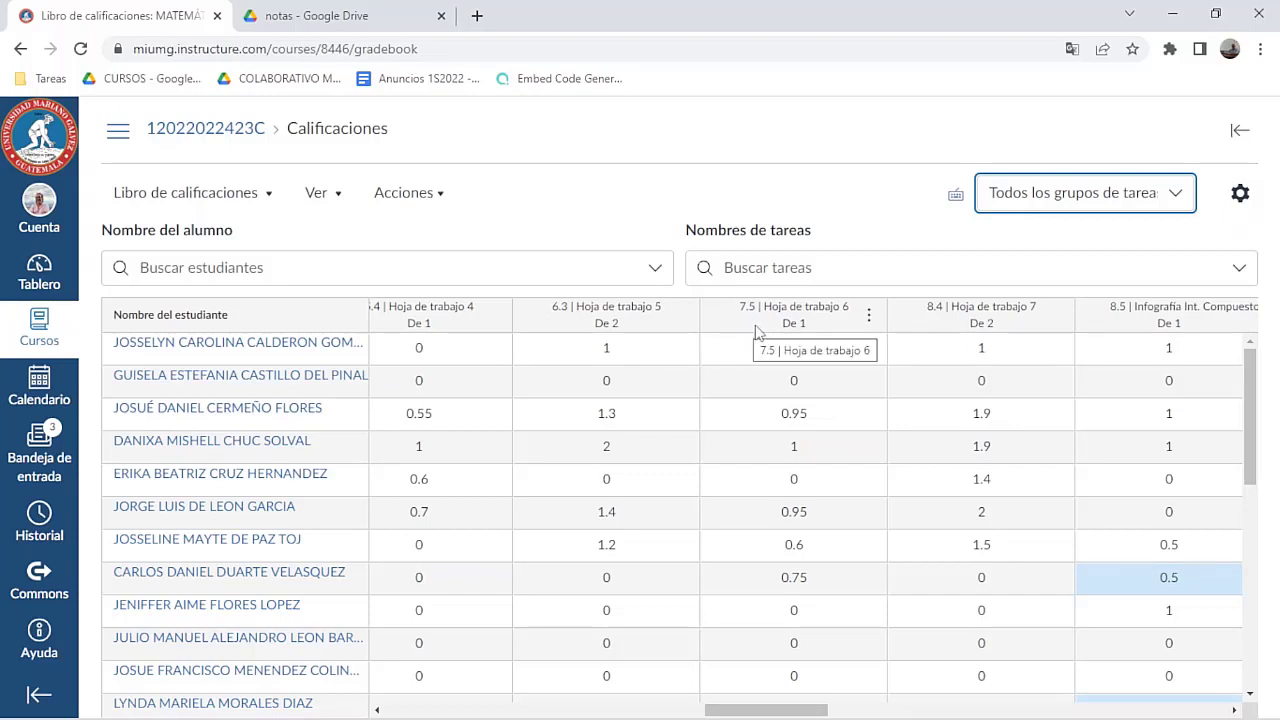
left_click_drag(757, 333, 802, 327)
left_click_drag(700, 340, 700, 337)
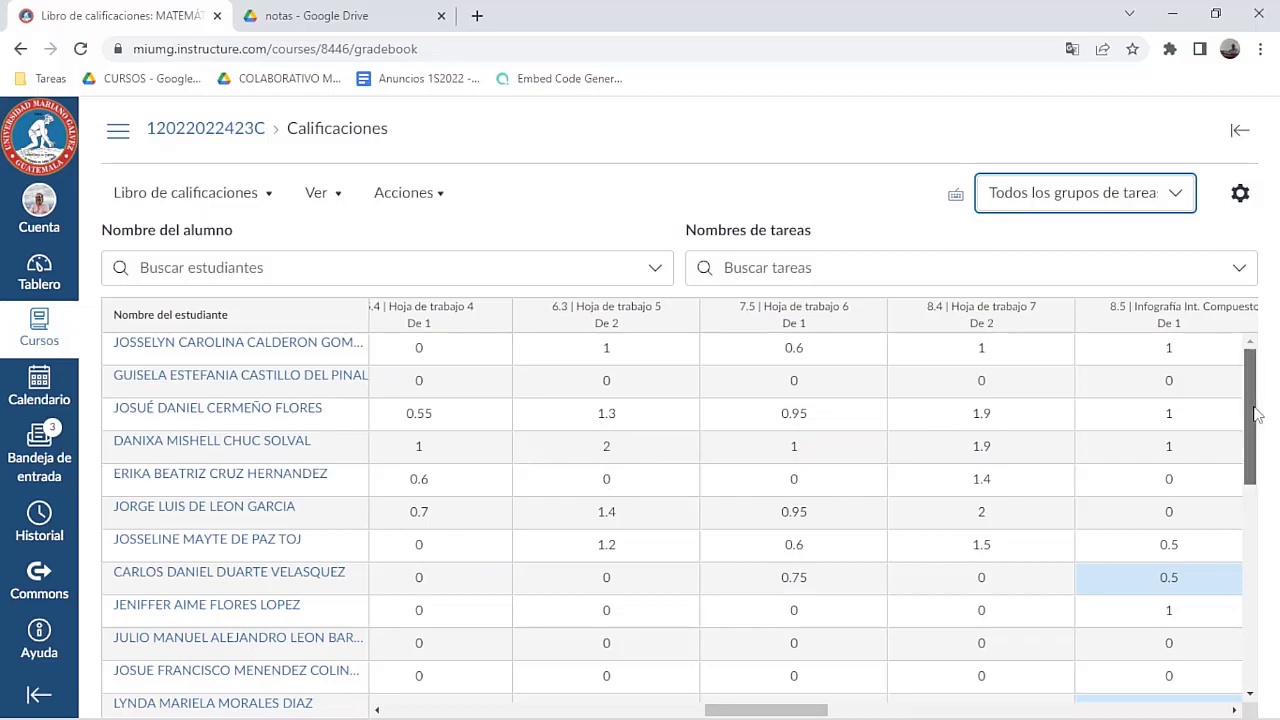
- Find Estudiante de prueba at the end of the gradebook's student list and open that student's grades page
left_click_drag(1252, 414, 1262, 640)
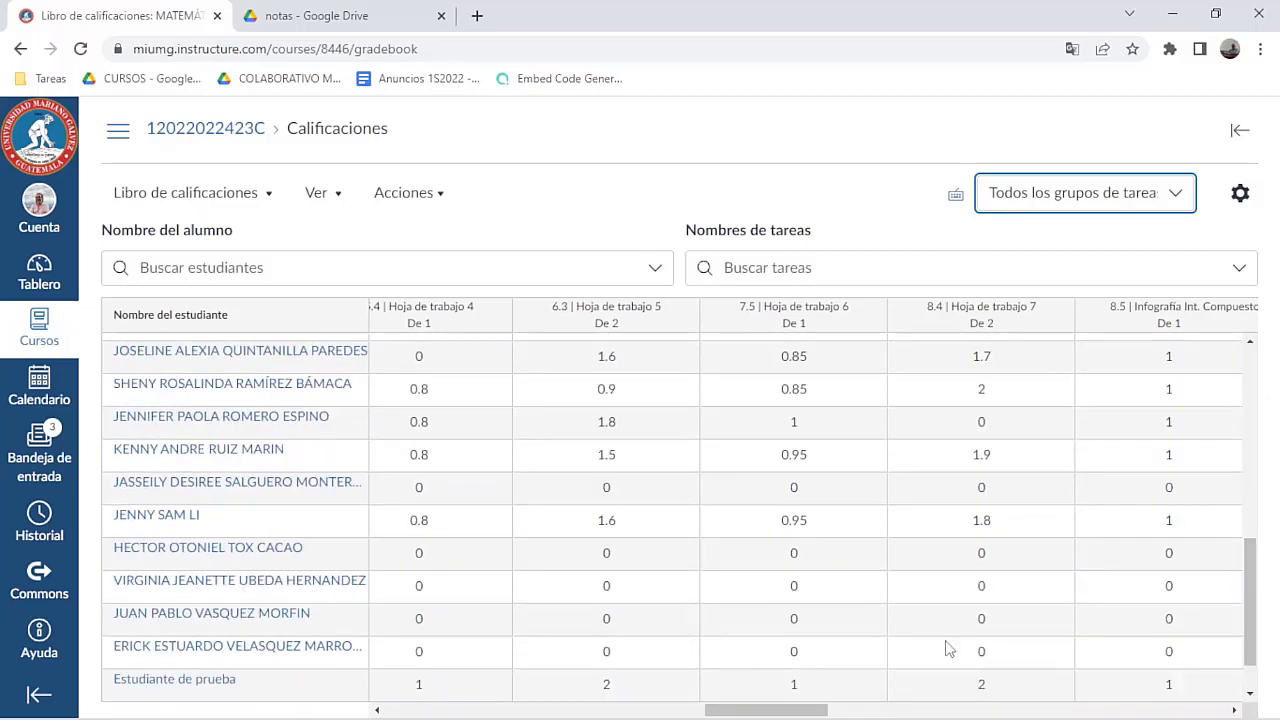
left_click(186, 681)
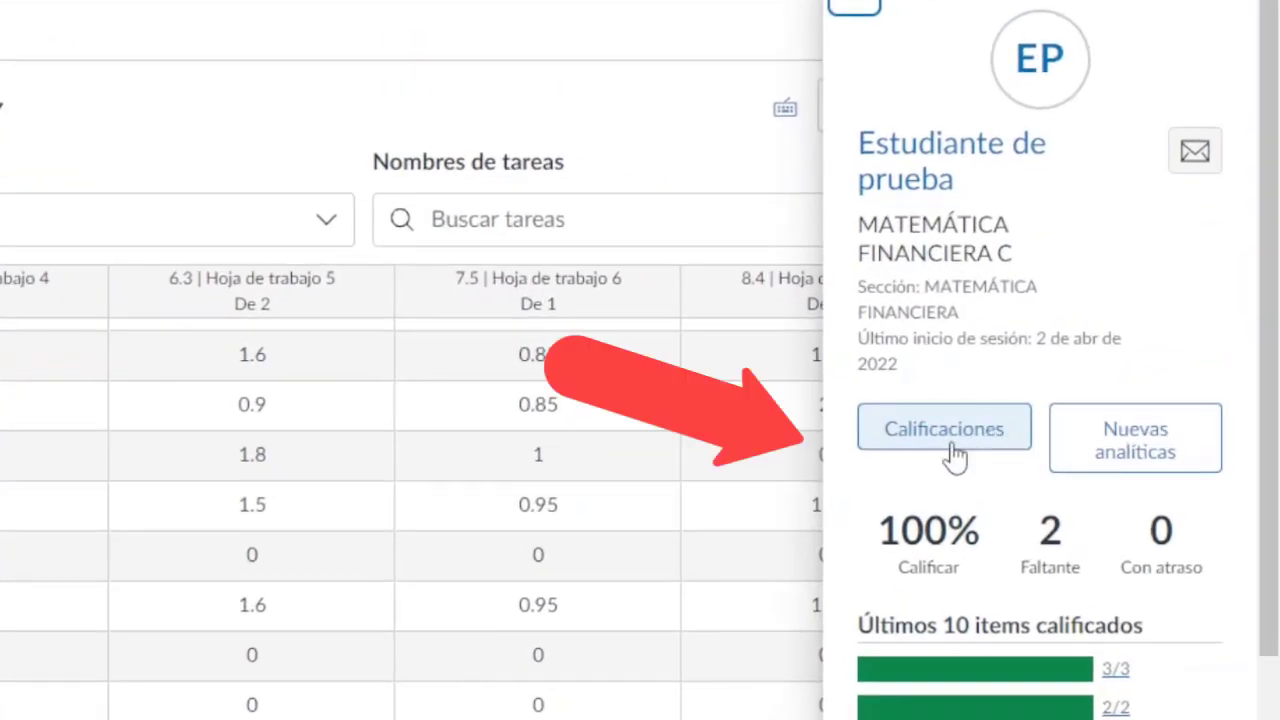
left_click(951, 450)
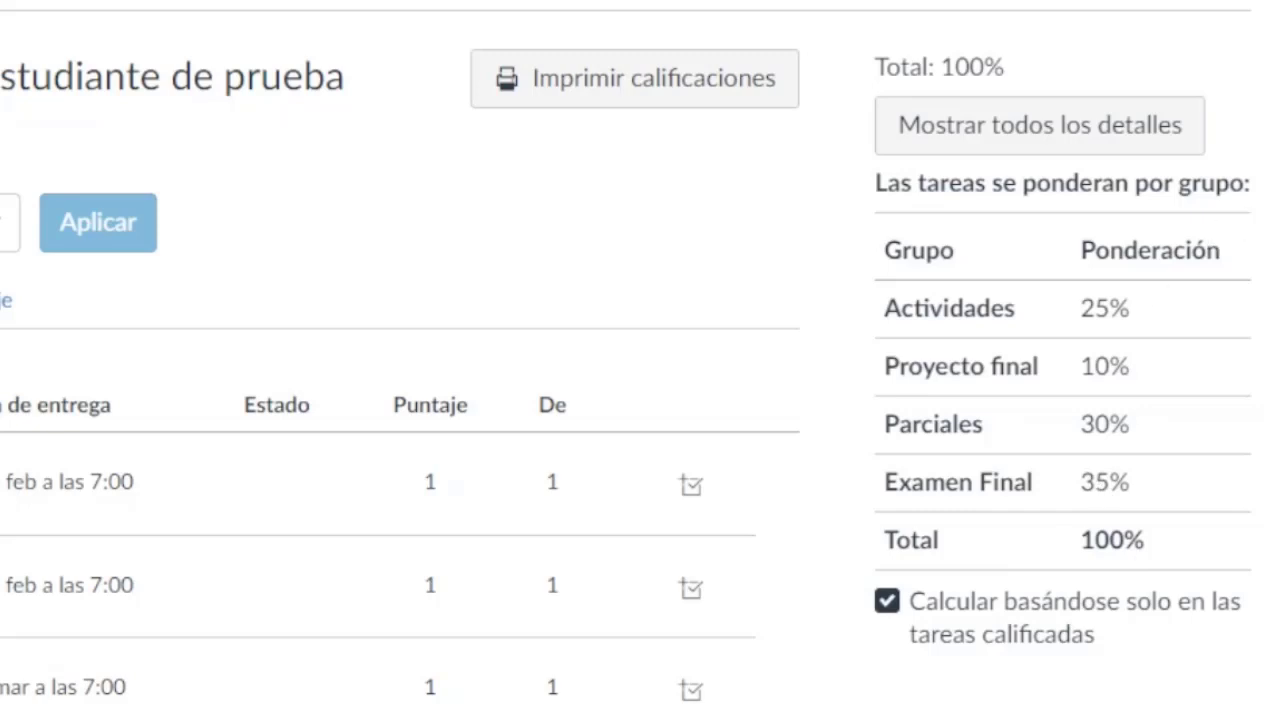
- Examine the test student's assignment group subtotals at the end of the grades page, starting with the Actividades row
scroll(640, 360, "down", 1)
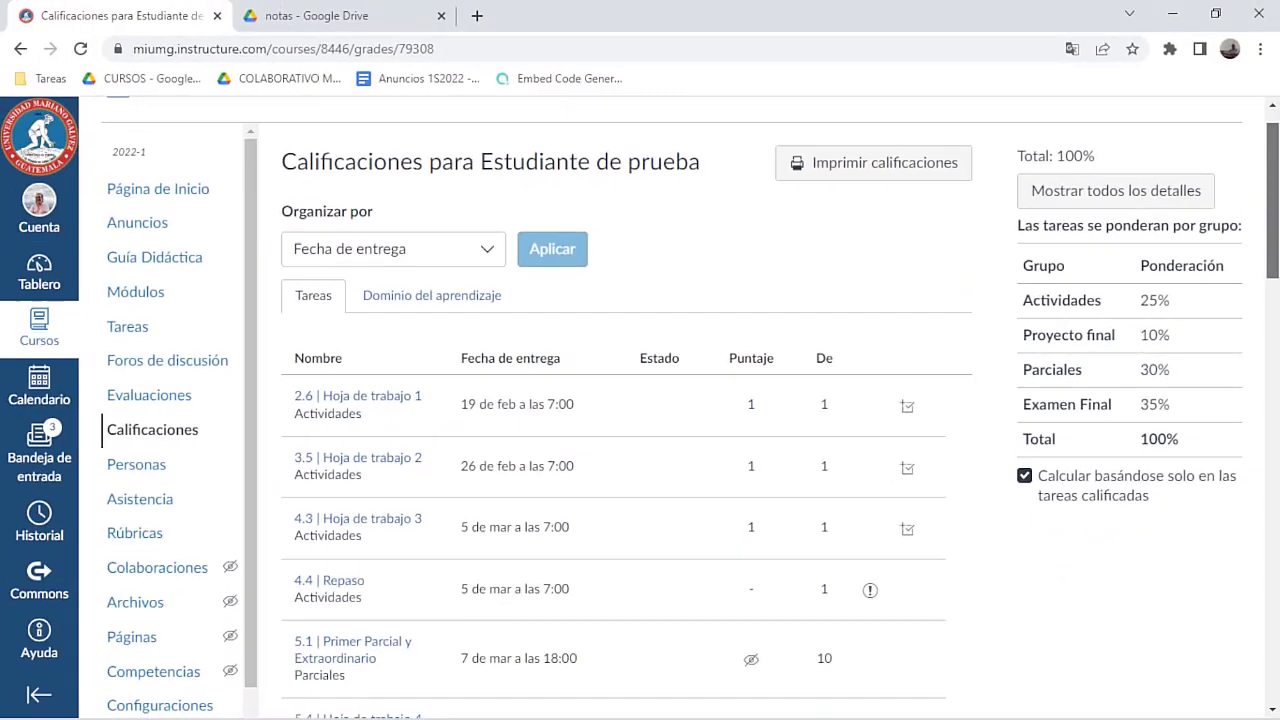
scroll(614, 400, "down", 15)
scroll(1151, 448, "down", 4)
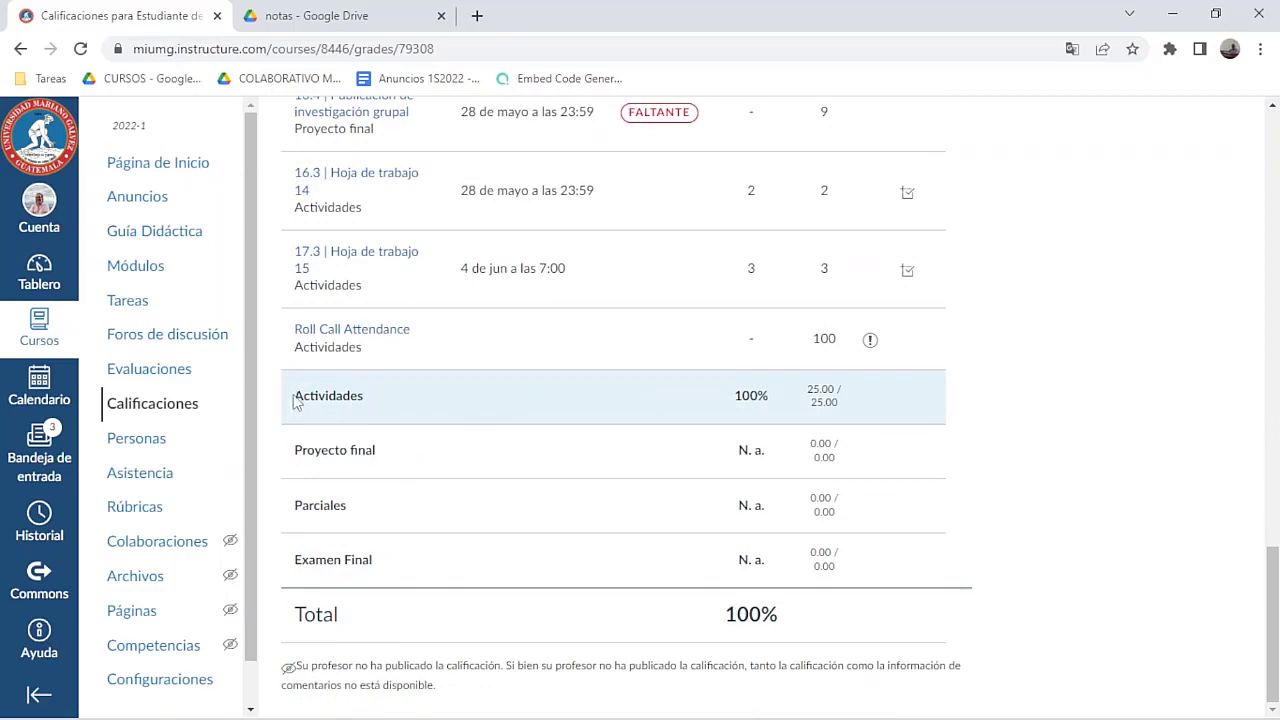
left_click_drag(293, 400, 858, 413)
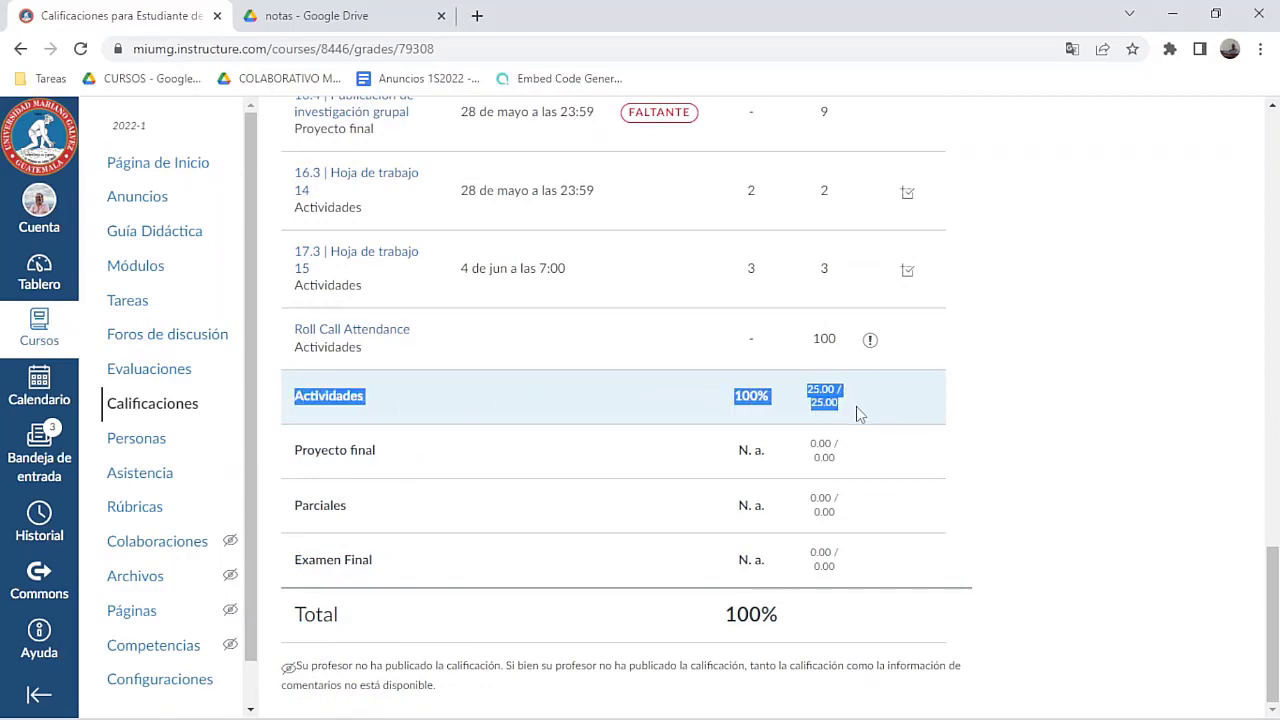
left_click(848, 405)
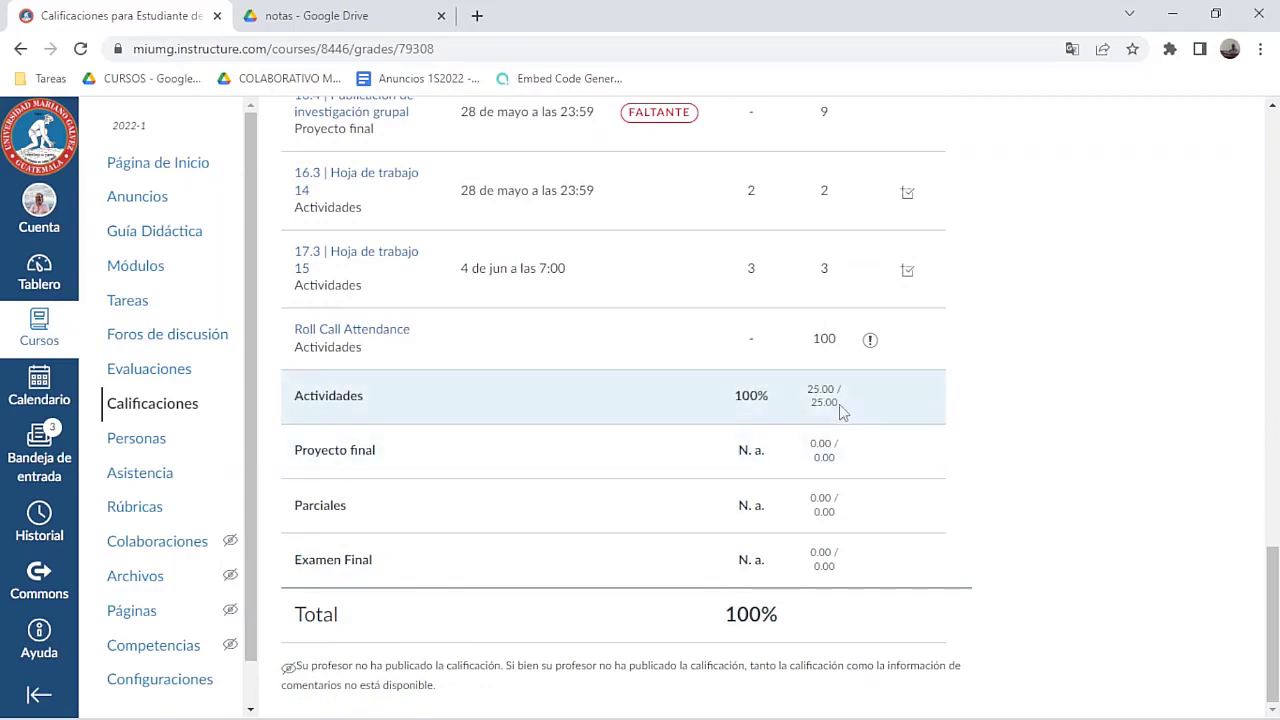
left_click_drag(290, 395, 850, 418)
left_click(808, 462)
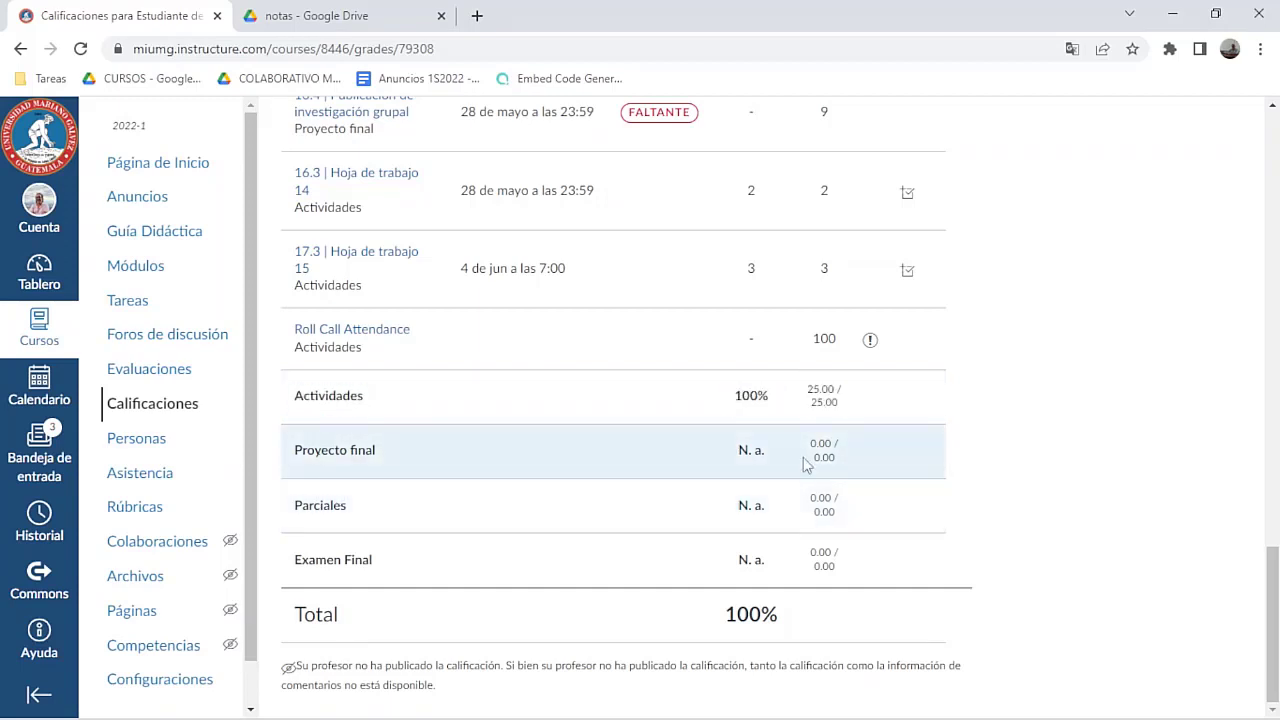
left_click_drag(909, 466, 840, 518)
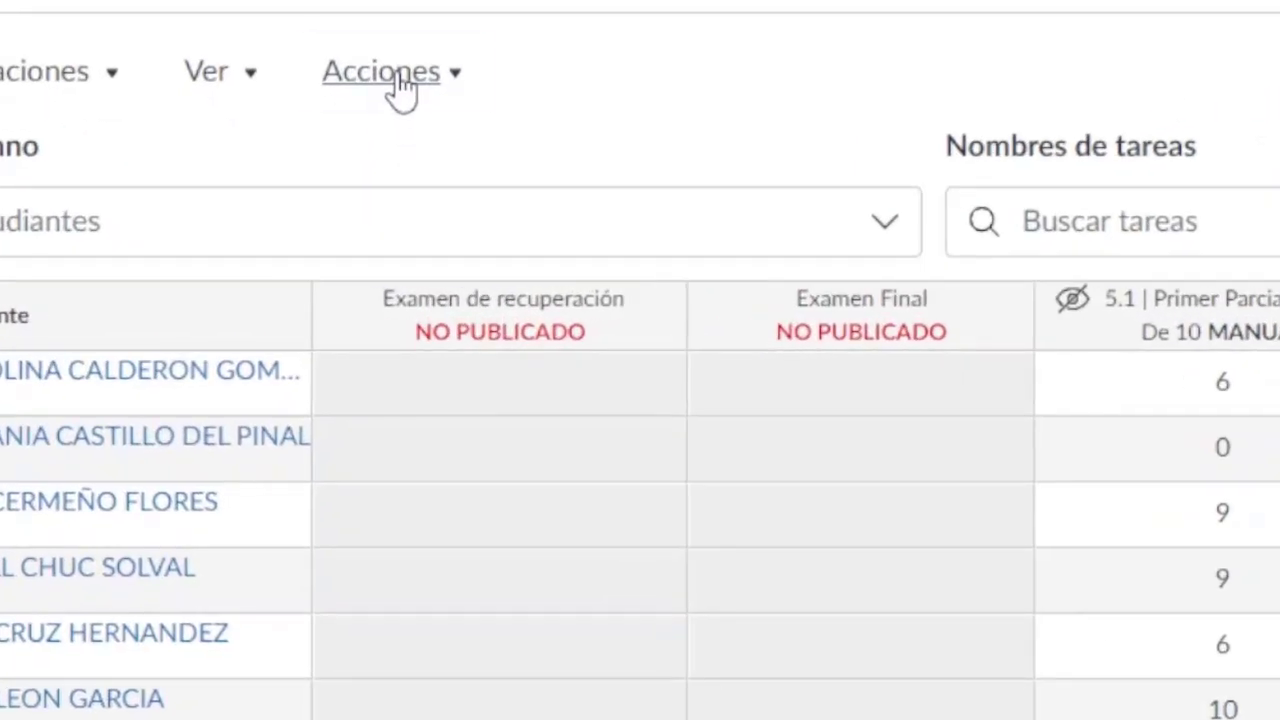
- Export the full gradebook as a CSV file and upload it from Downloads to the notas folder in Google Drive
left_click(401, 88)
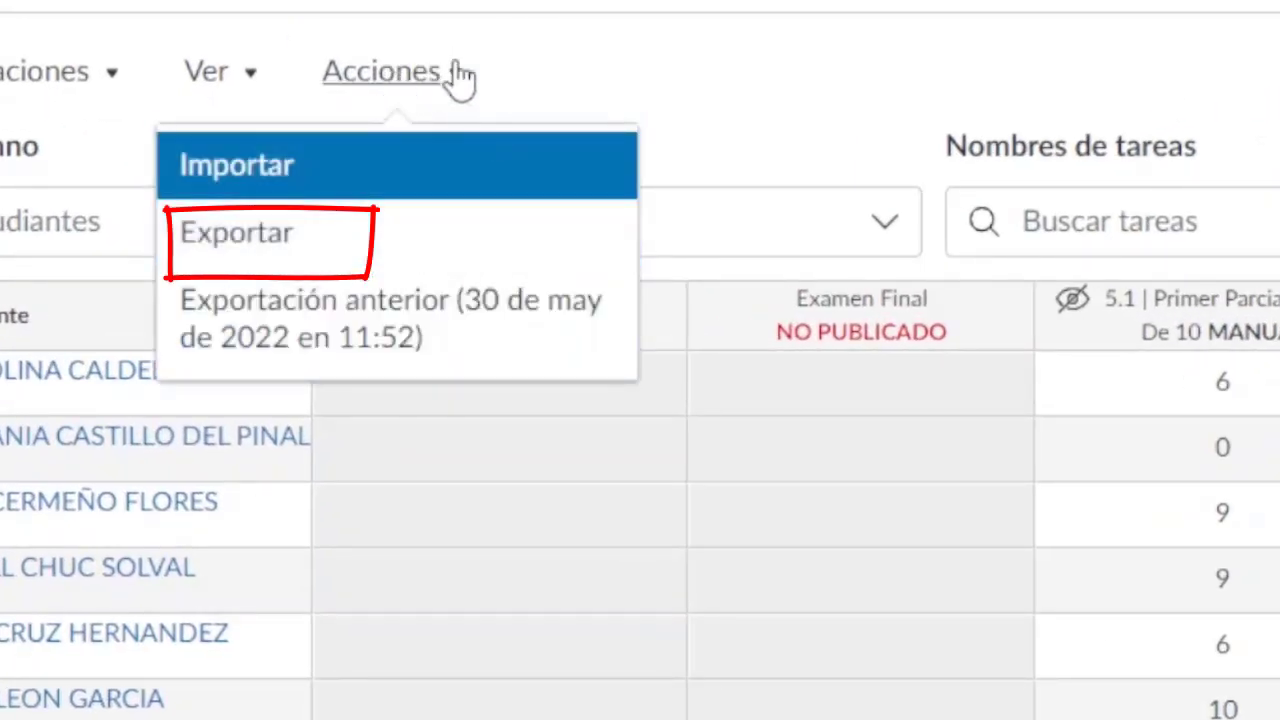
left_click(449, 257)
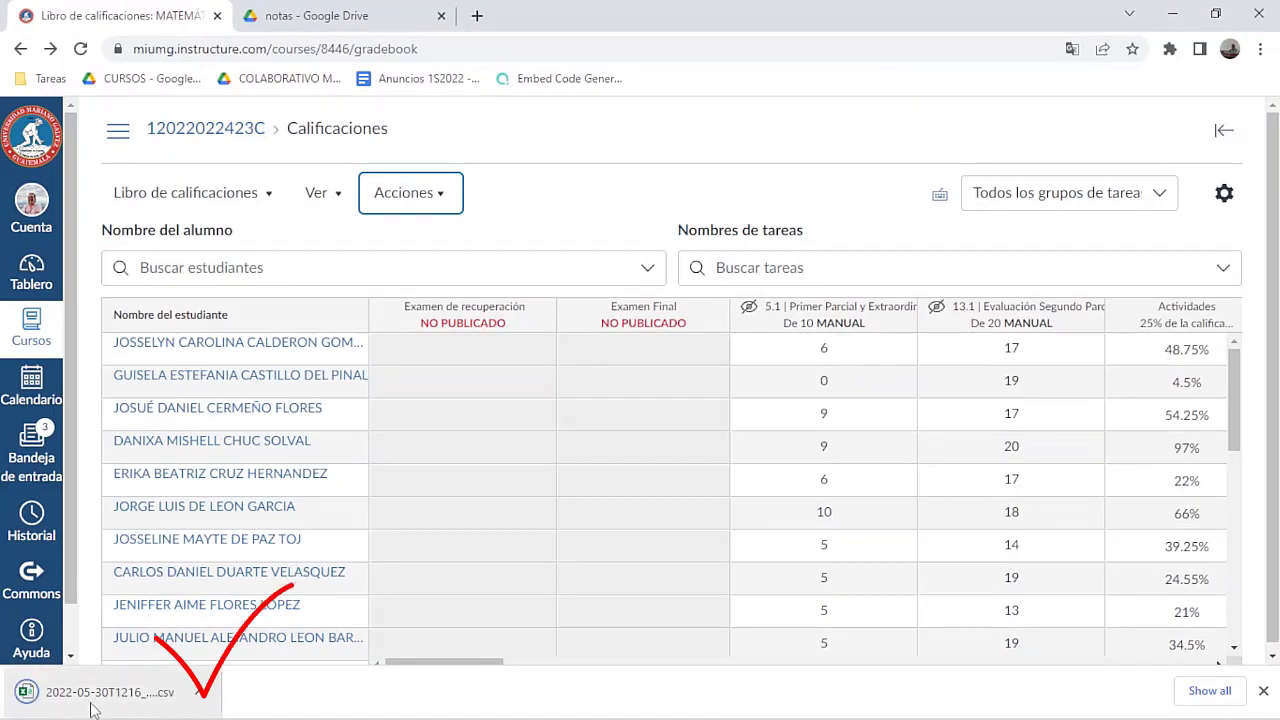
left_click(112, 707)
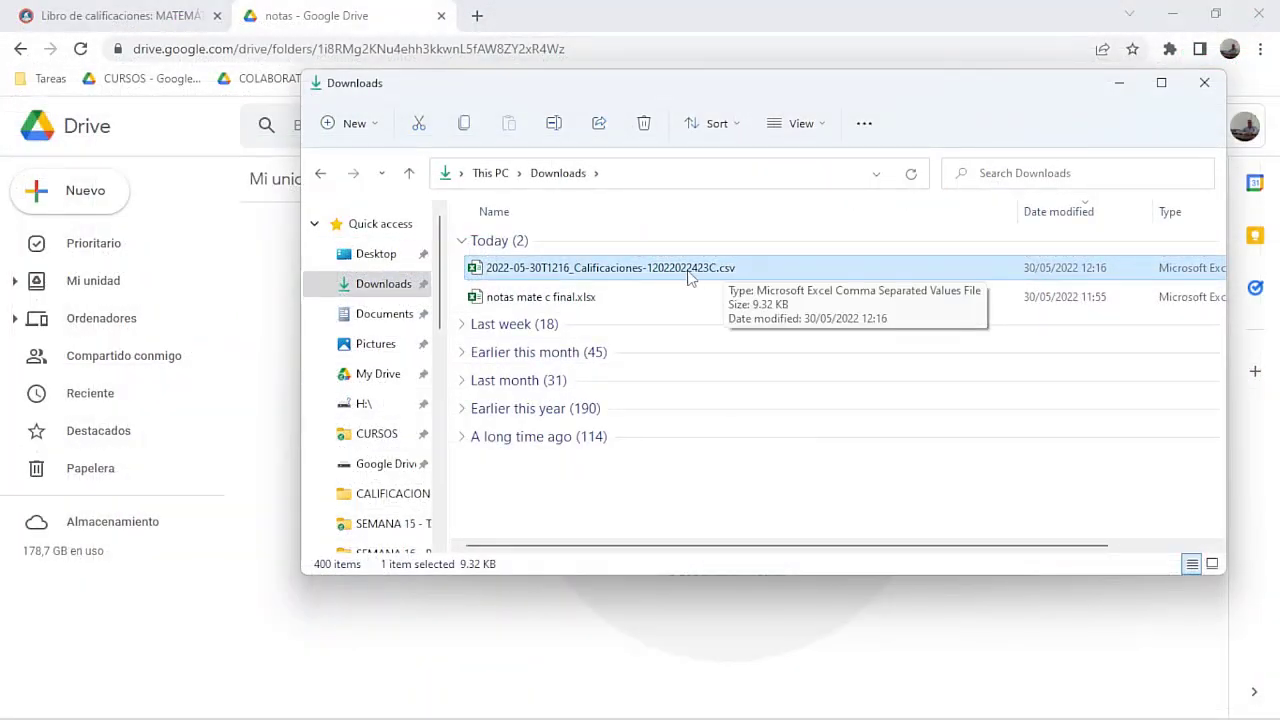
left_click_drag(688, 278, 618, 625)
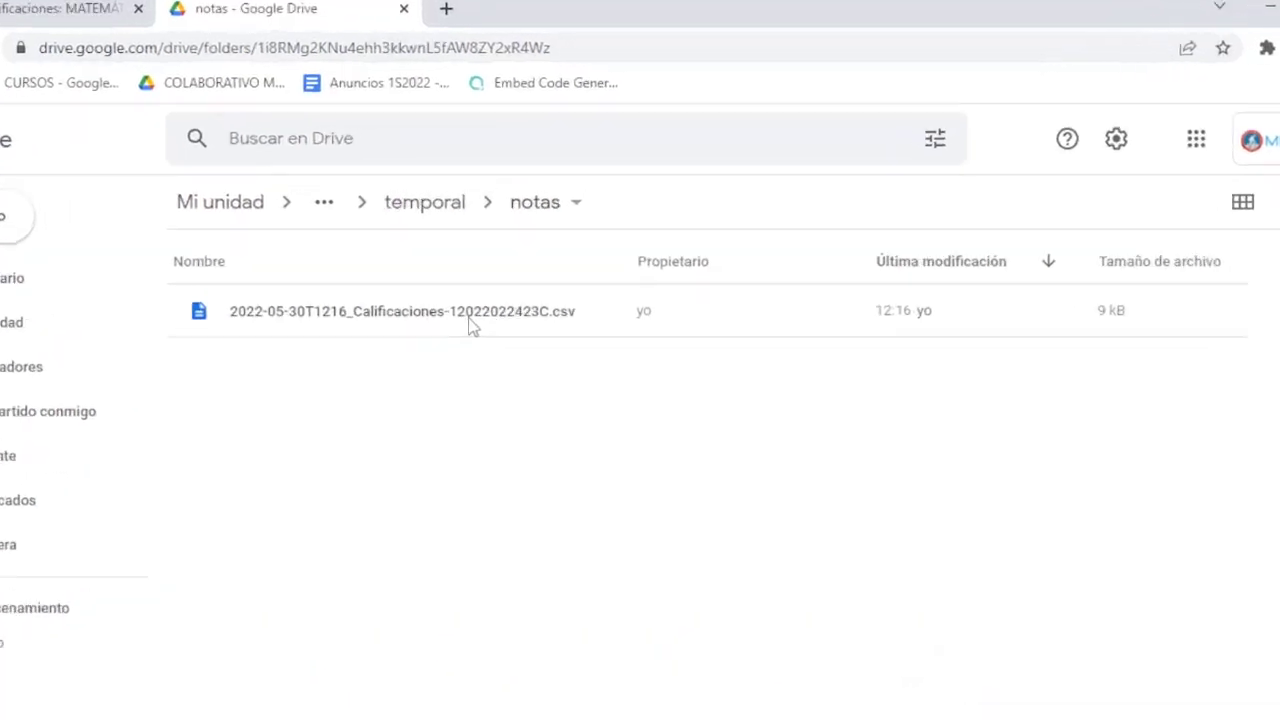
- Open the uploaded grades CSV from the notas folder with Hojas de cálculo de Google
double_click(499, 284)
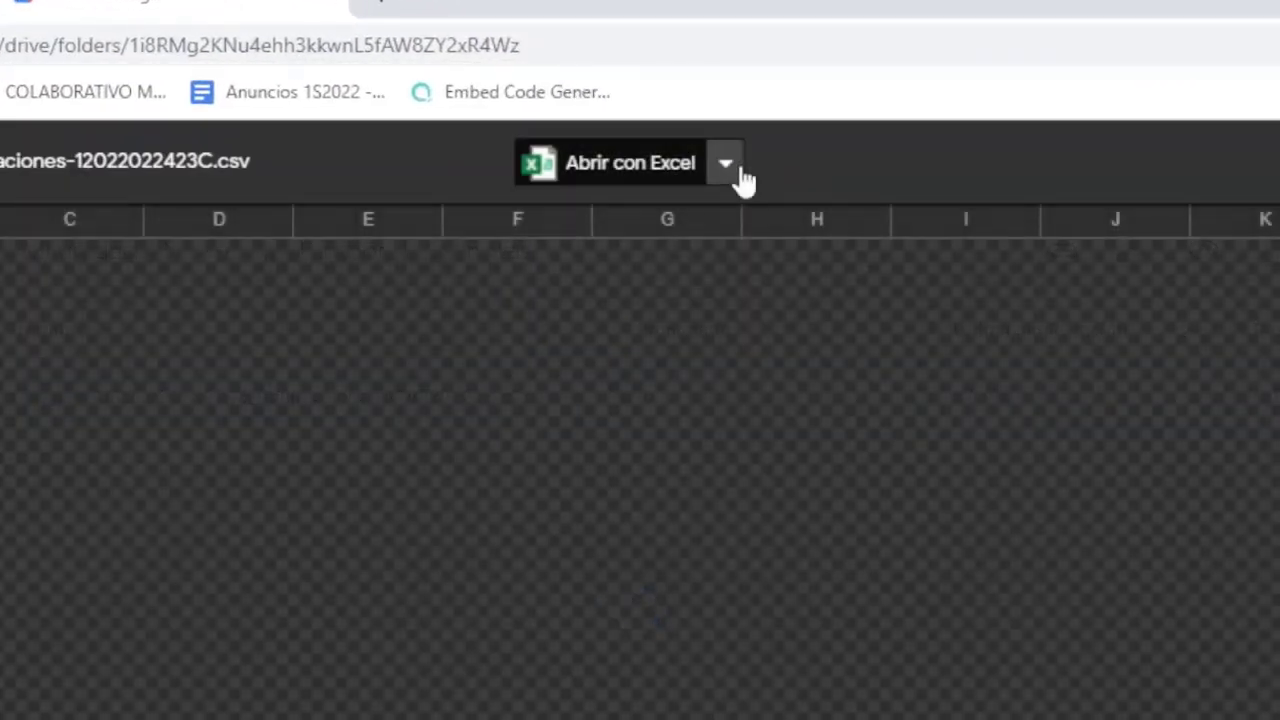
left_click(741, 168)
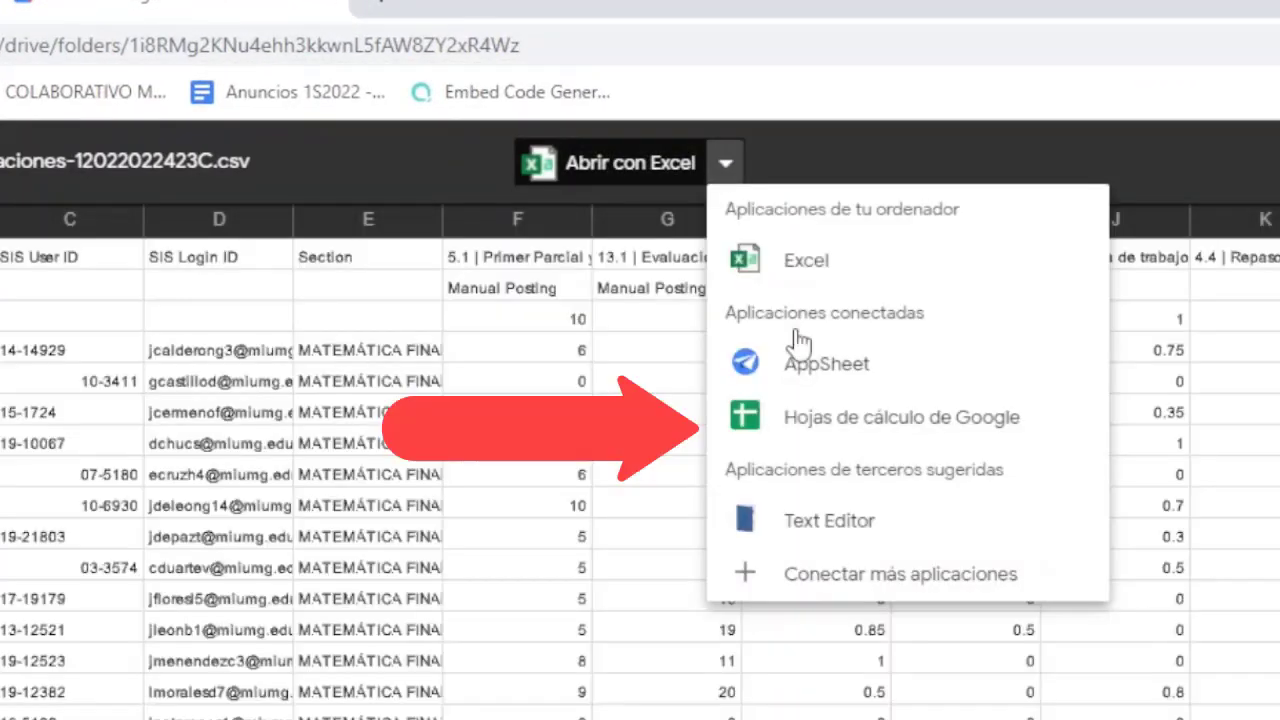
left_click(908, 433)
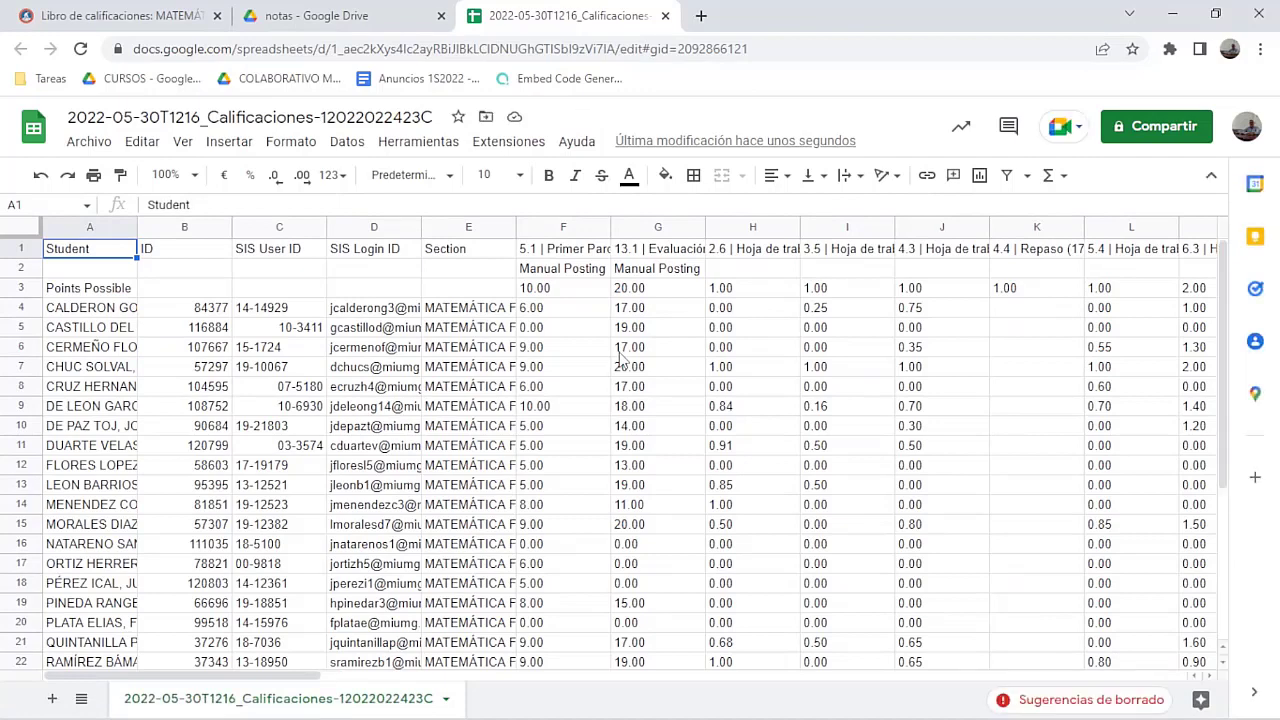
- Replace every "." with "," across all sheets of the grades spreadsheet using Buscar y reemplazar
key("ctrl+f")
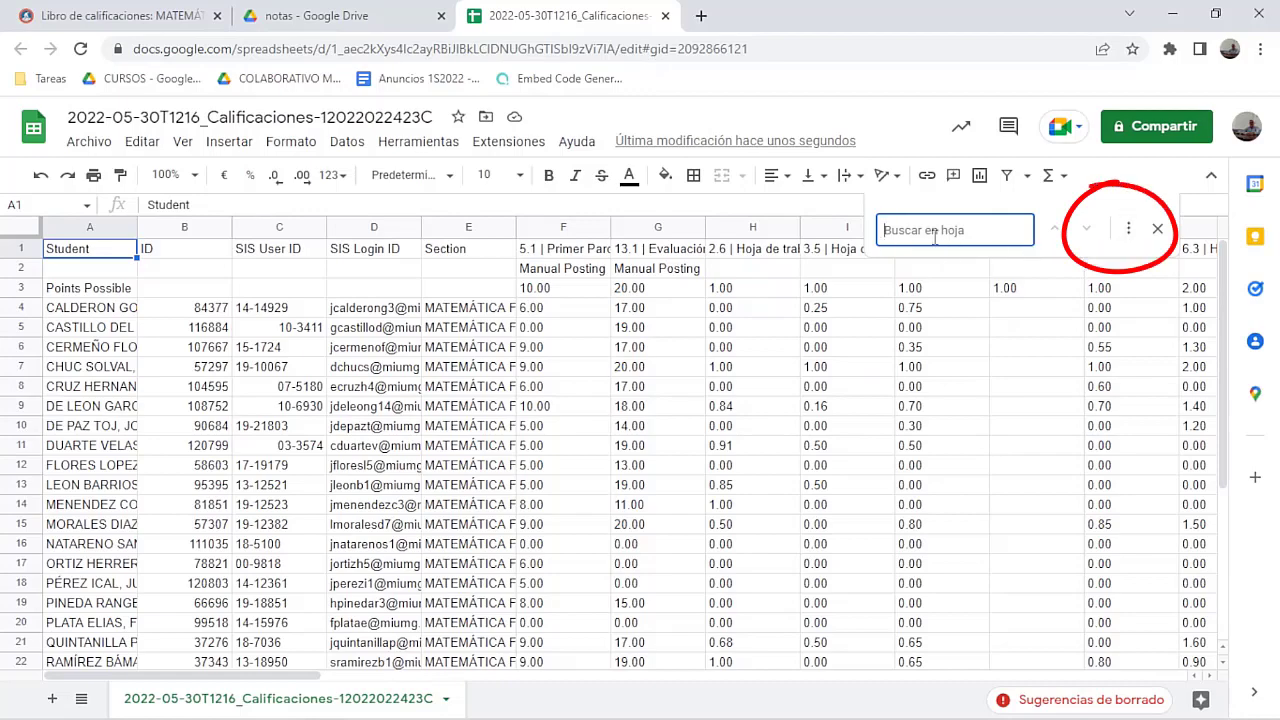
left_click(1128, 229)
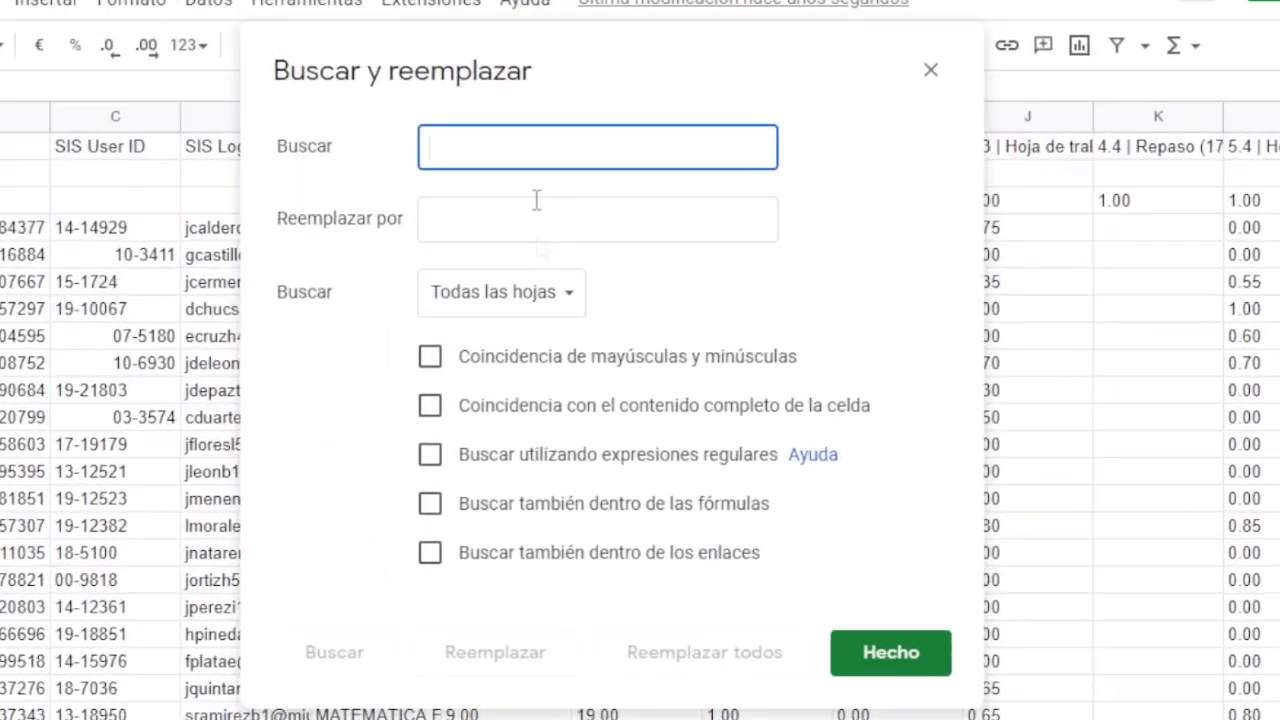
type(".")
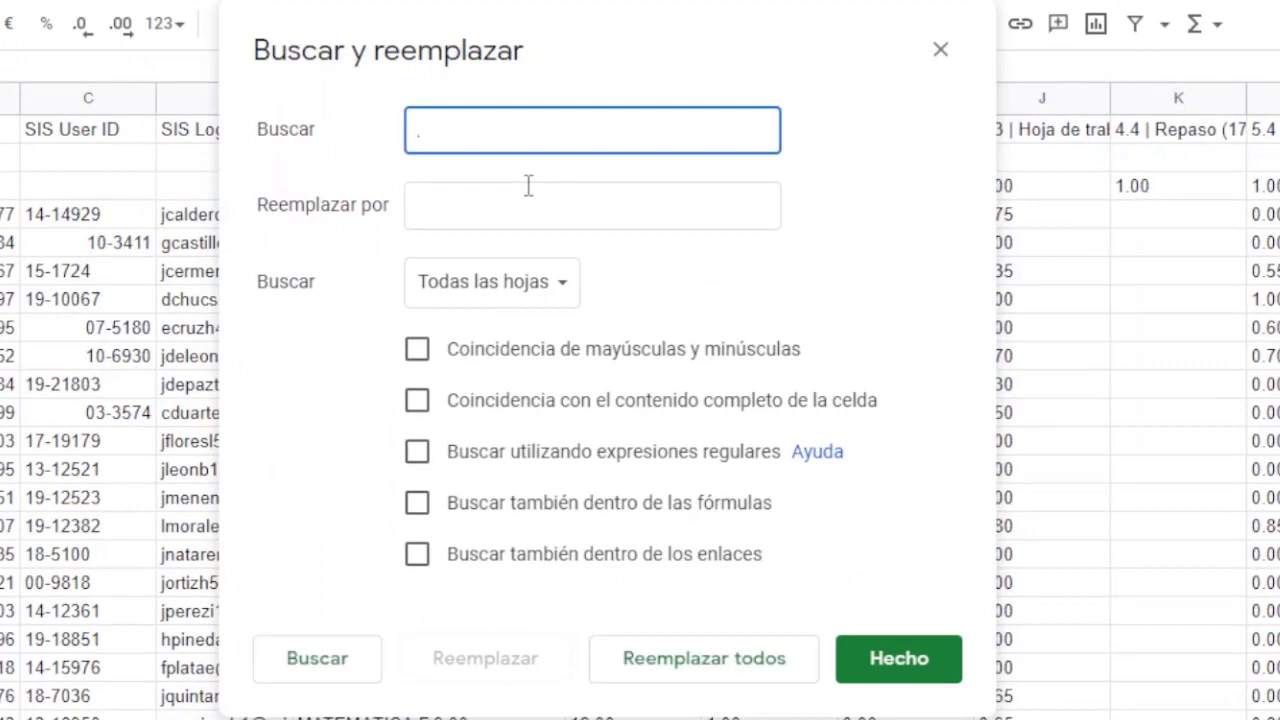
left_click(528, 186)
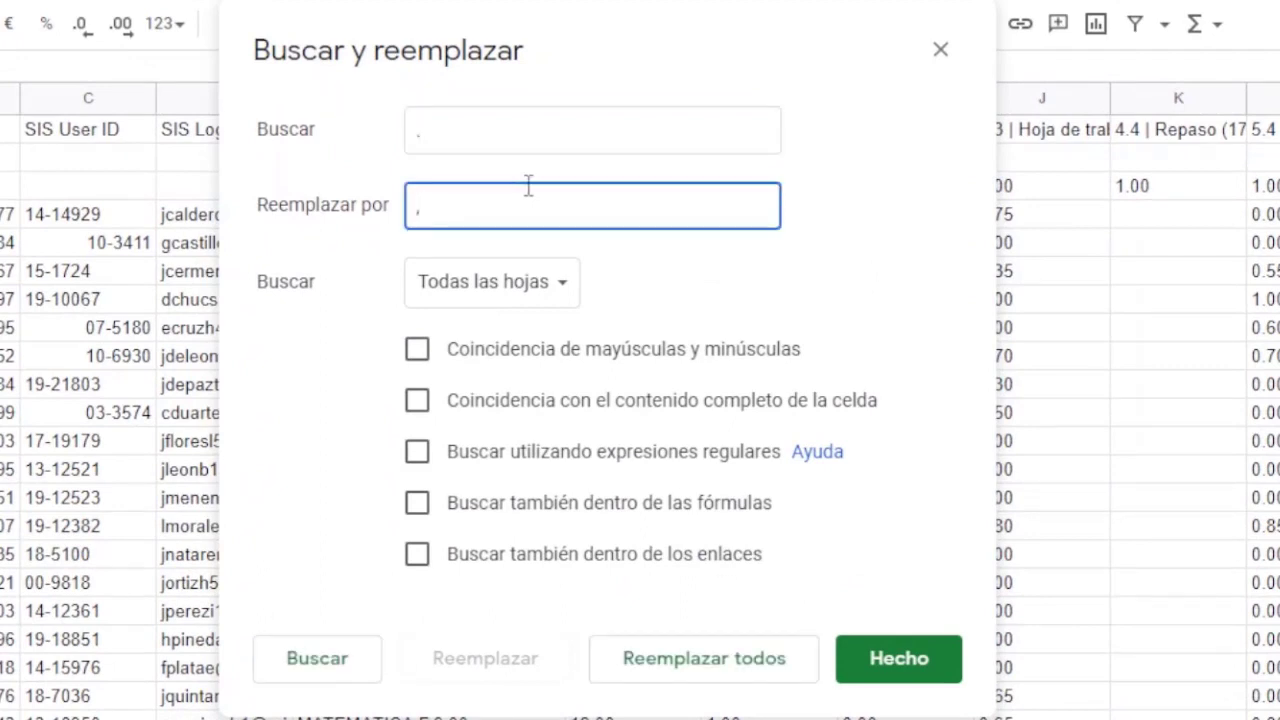
left_click(742, 662)
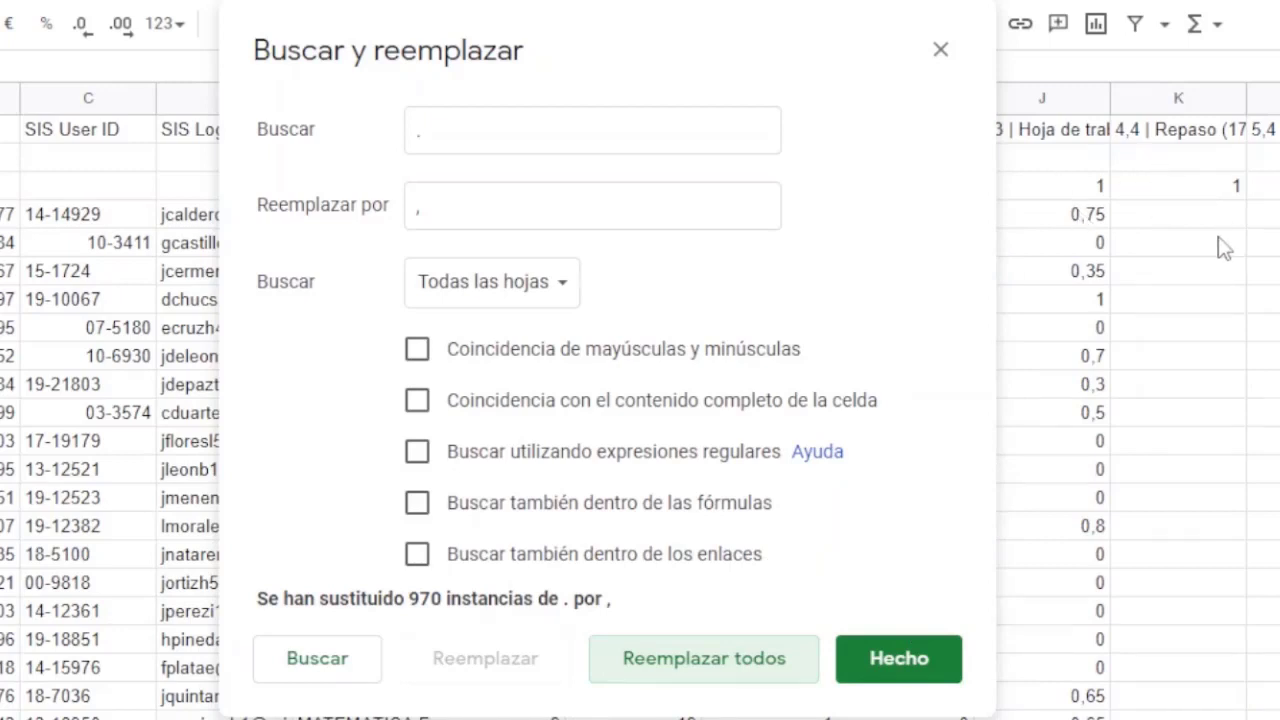
left_click(899, 668)
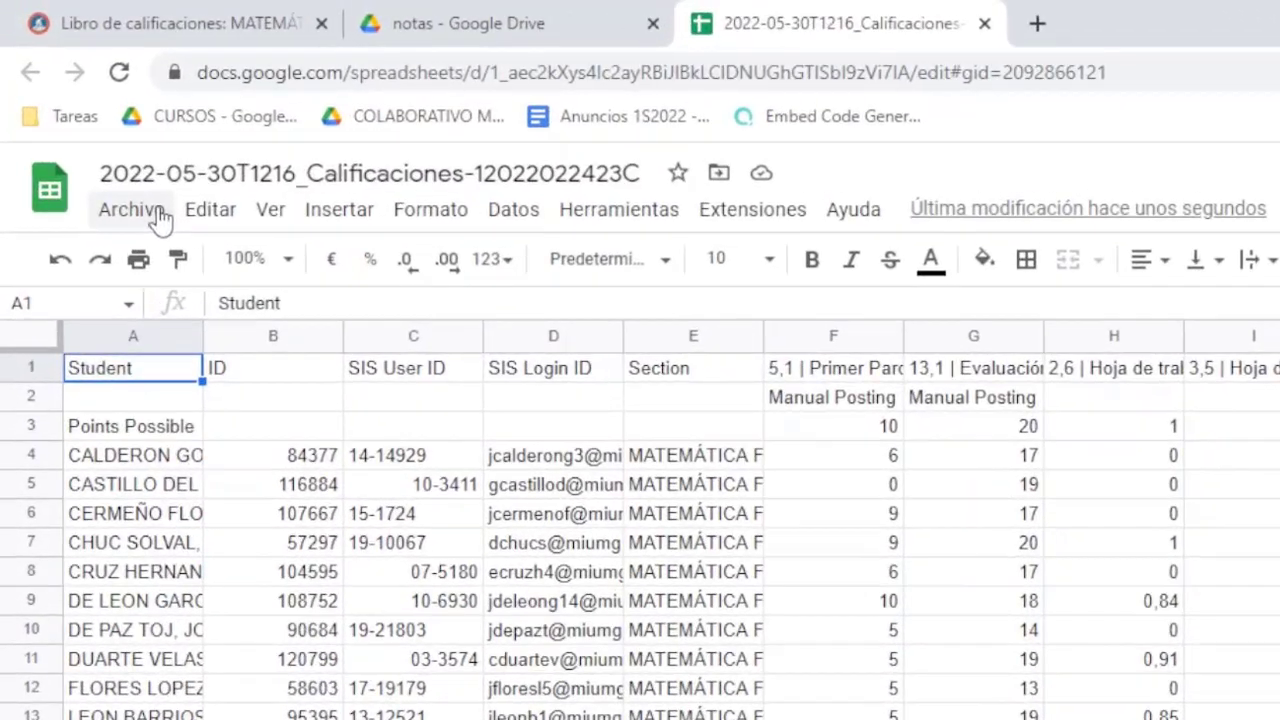
- Download the spreadsheet as Microsoft Excel (.xlsx), open the file in Excel and enable editing
left_click(138, 183)
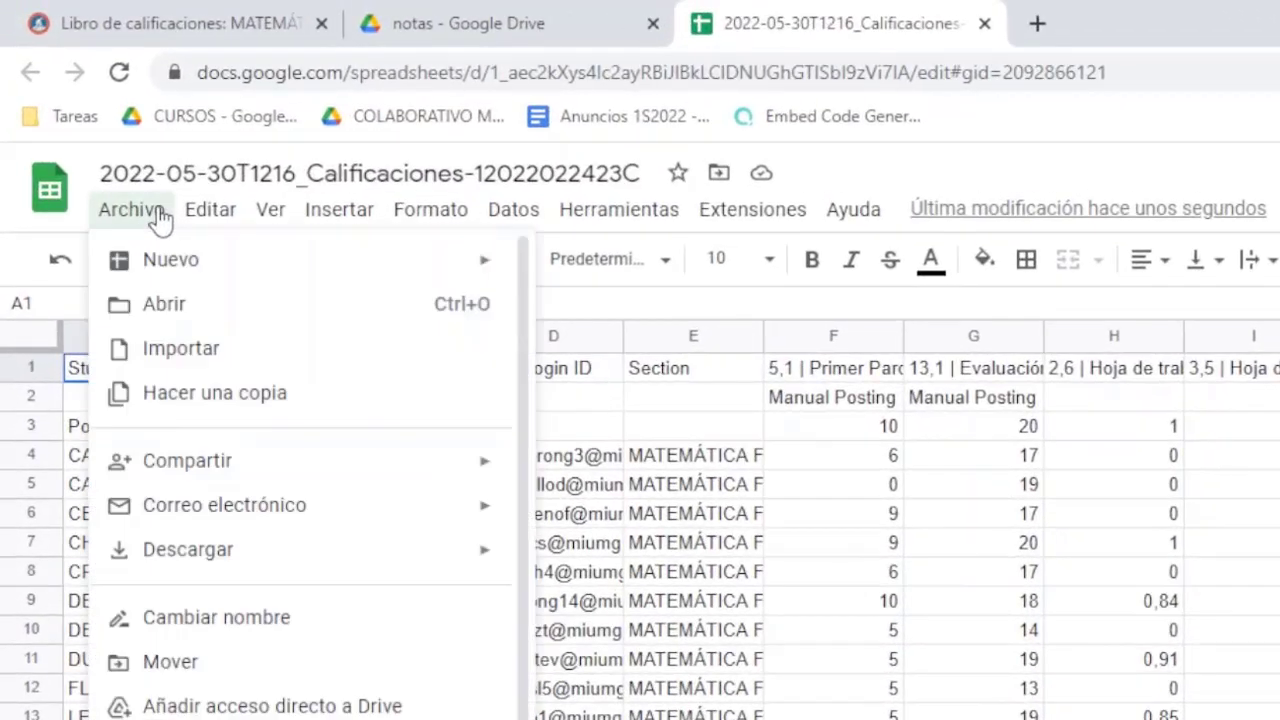
mouse_move(204, 480)
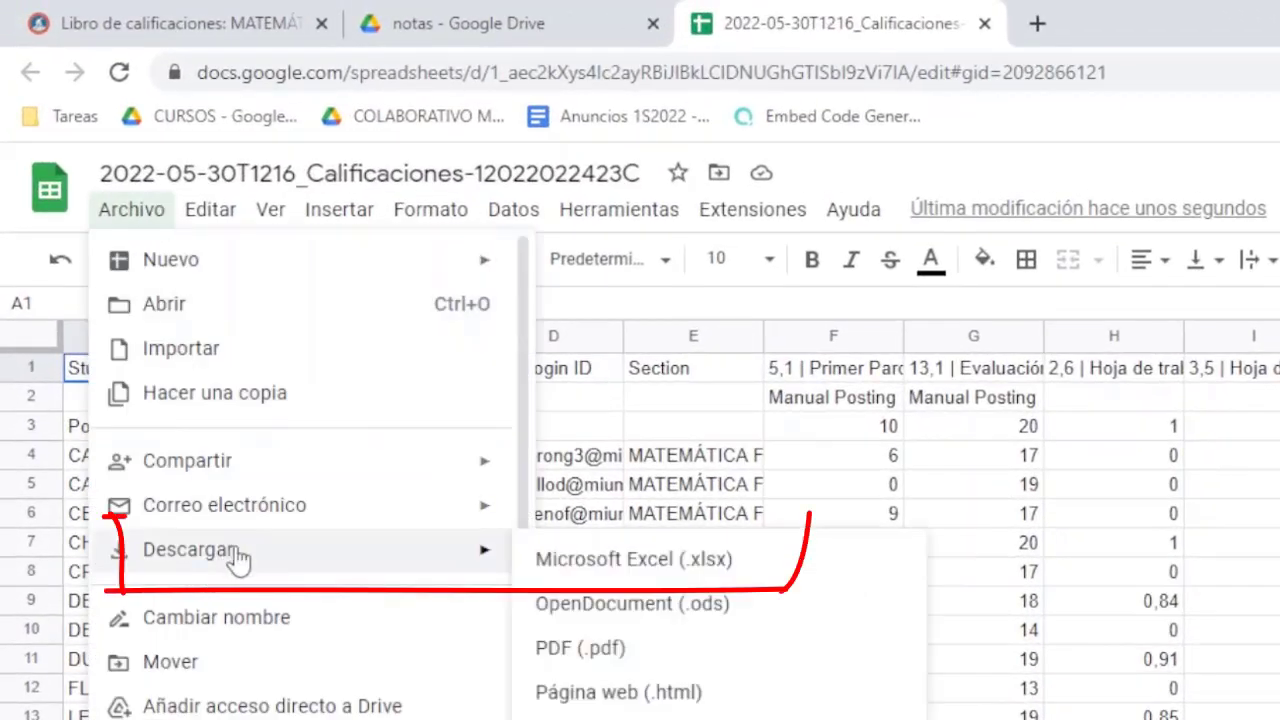
left_click(792, 570)
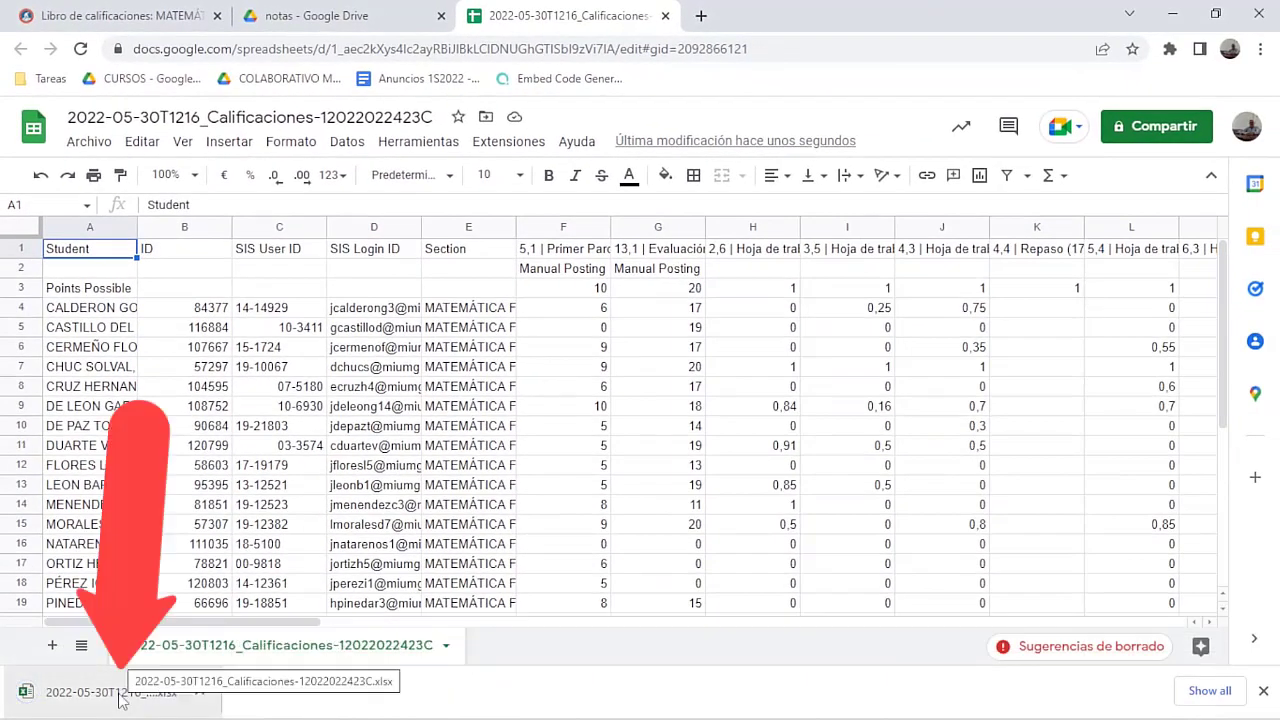
left_click(119, 692)
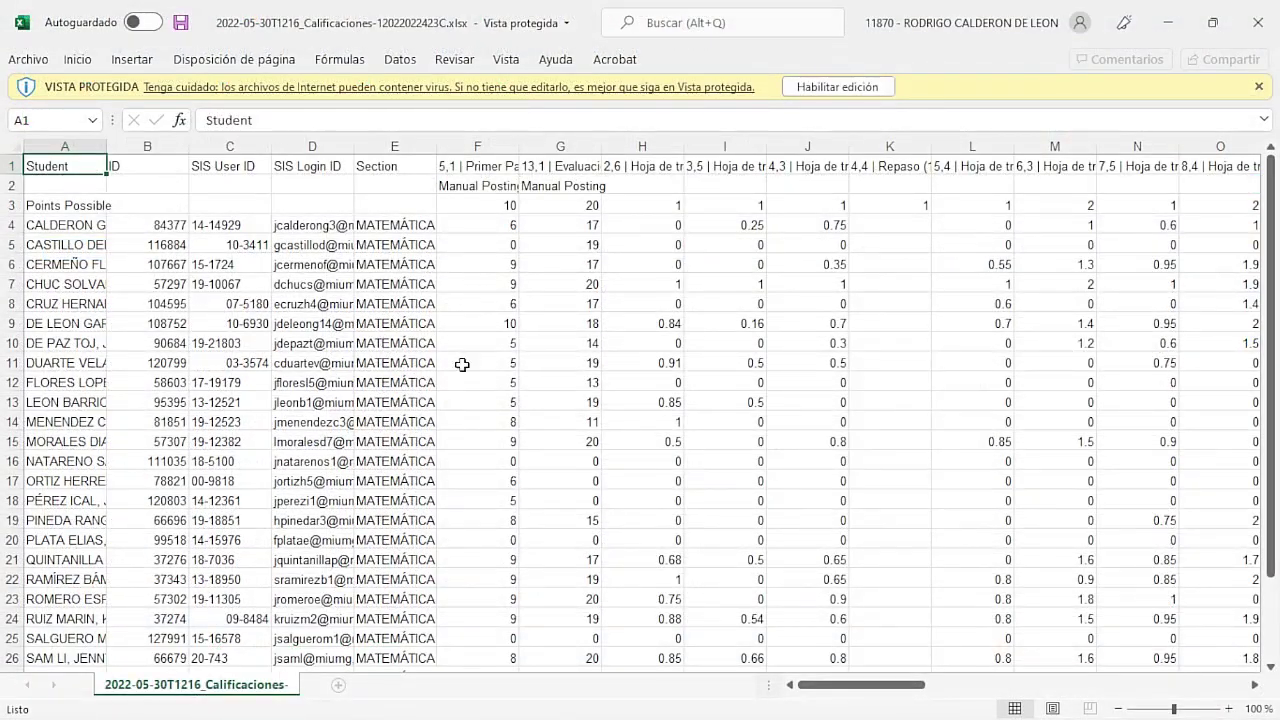
left_click(855, 88)
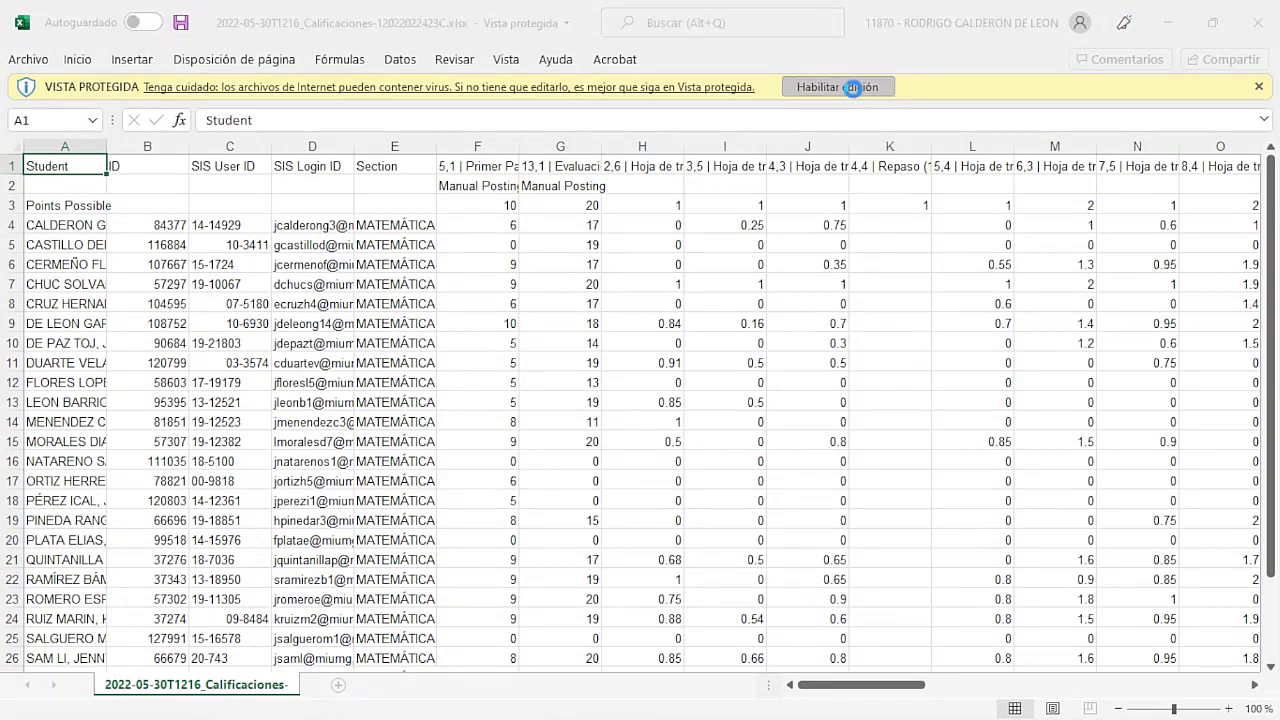
- Delete rows 2 and 3, containing the Manual Posting and Points Possible entries, from the grades sheet
left_click(90, 156)
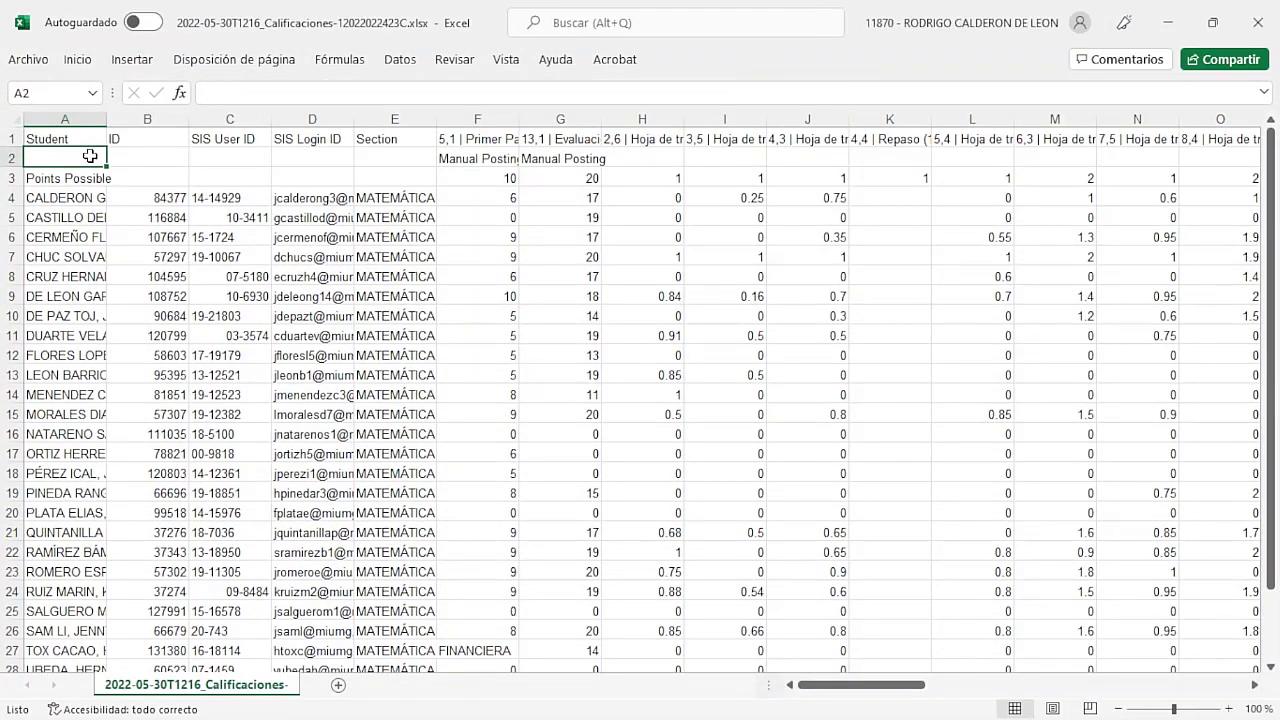
key("shift+Down")
key("shift+space")
key("ctrl+minus")
- Make the entire header row 1 of the grades sheet bold
key("Right")
key("Right")
key("Right")
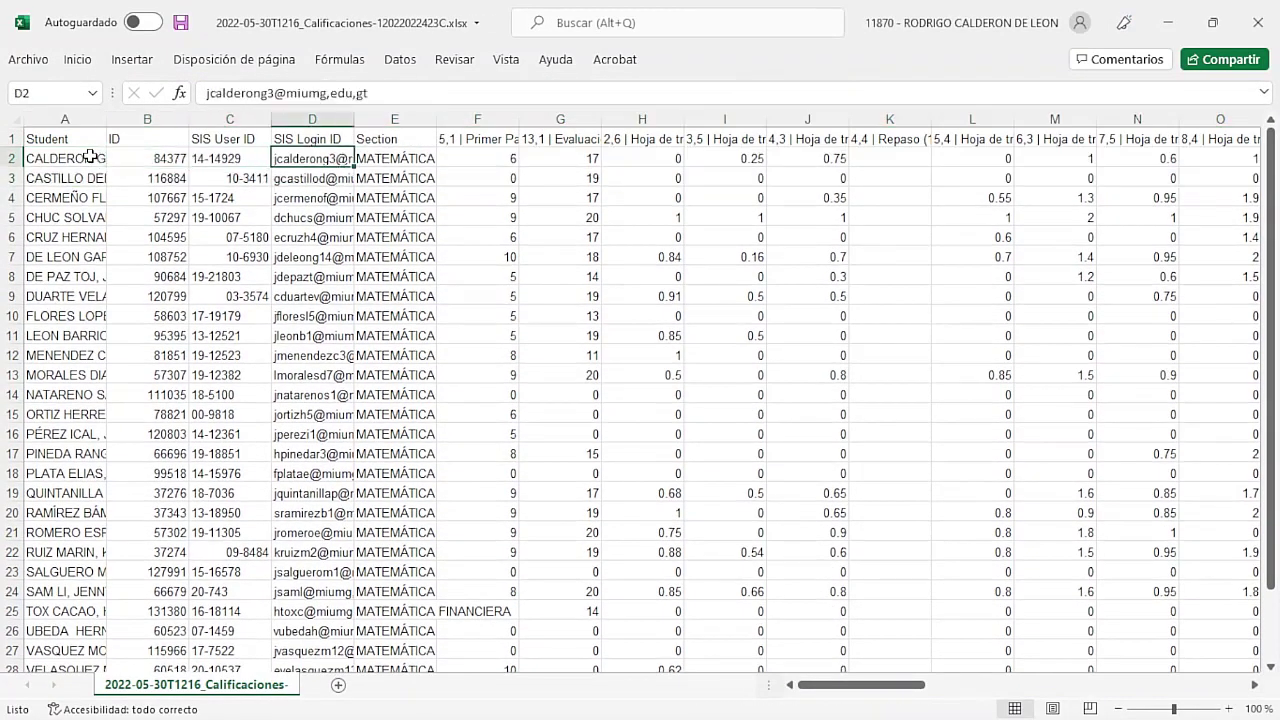
key("Right")
key("Right")
key("Up")
key("shift+space")
key("ctrl+b")
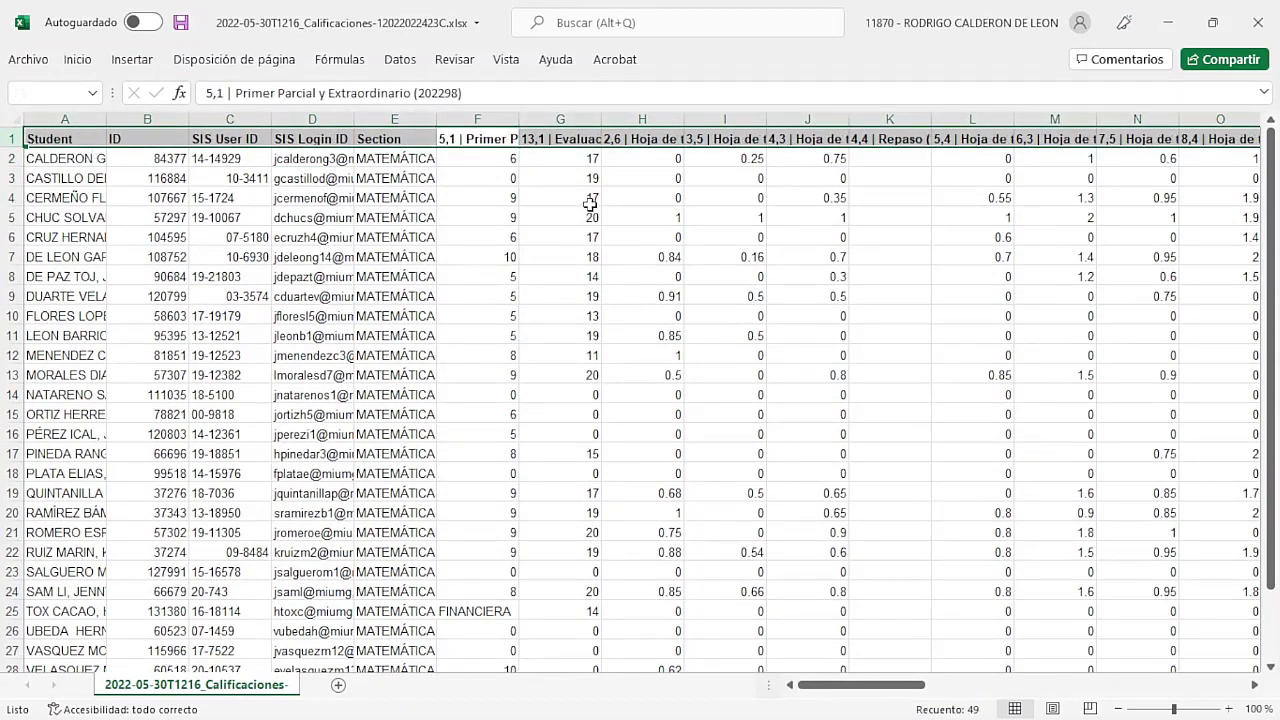
left_click(590, 200)
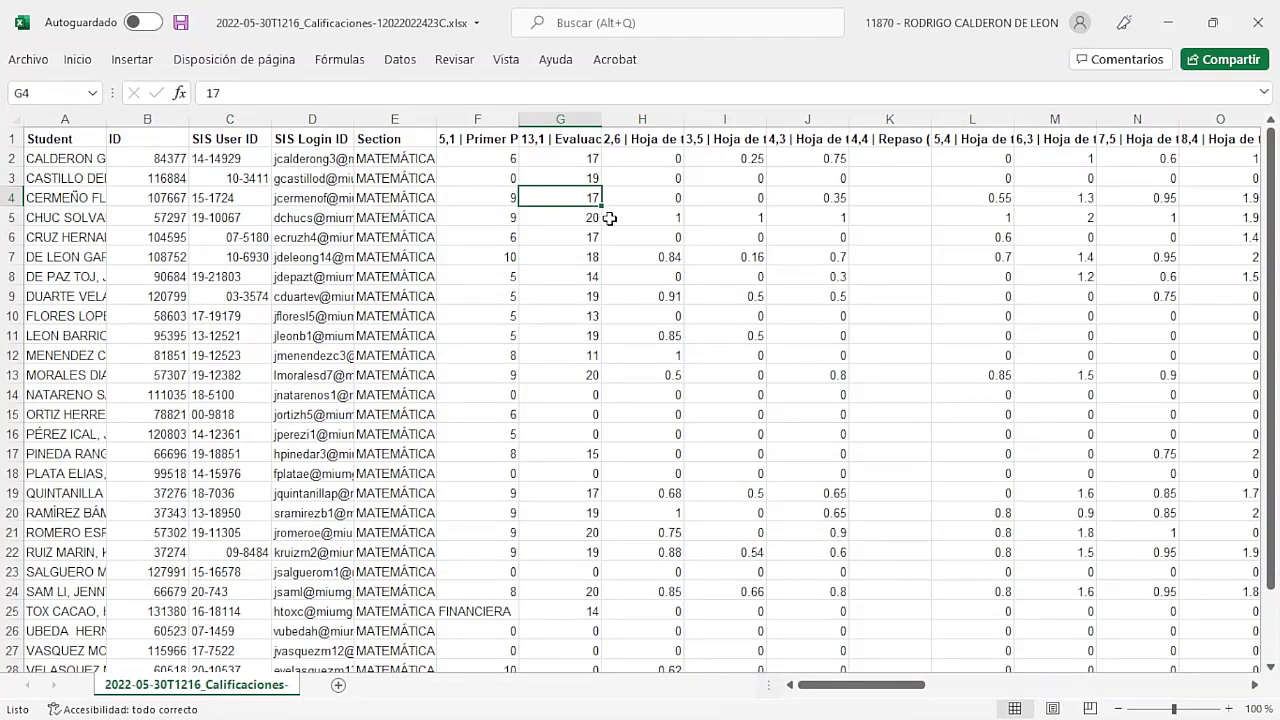
- Switch to the workbook notas mate c final.xlsx and delete the empty columns F and G after Section
key("alt+Tab")
left_click(403, 200)
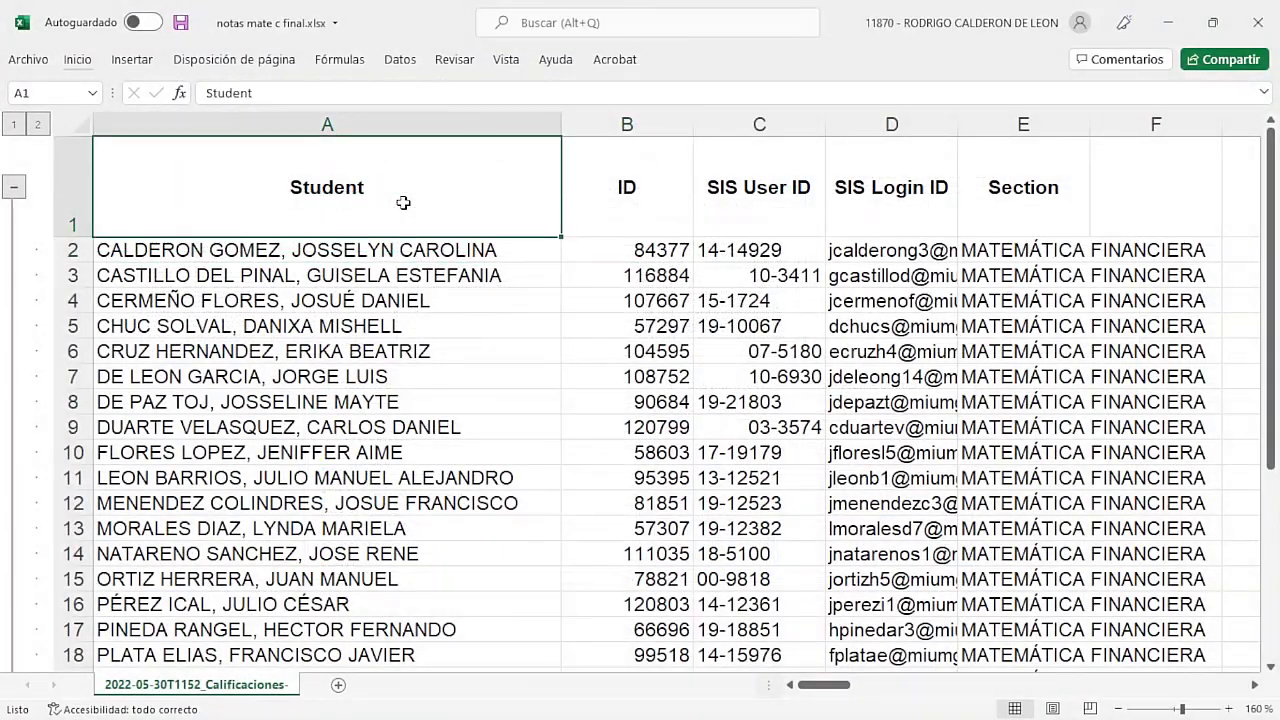
key("Right")
key("Right")
key("Right")
key("Right")
key("Right")
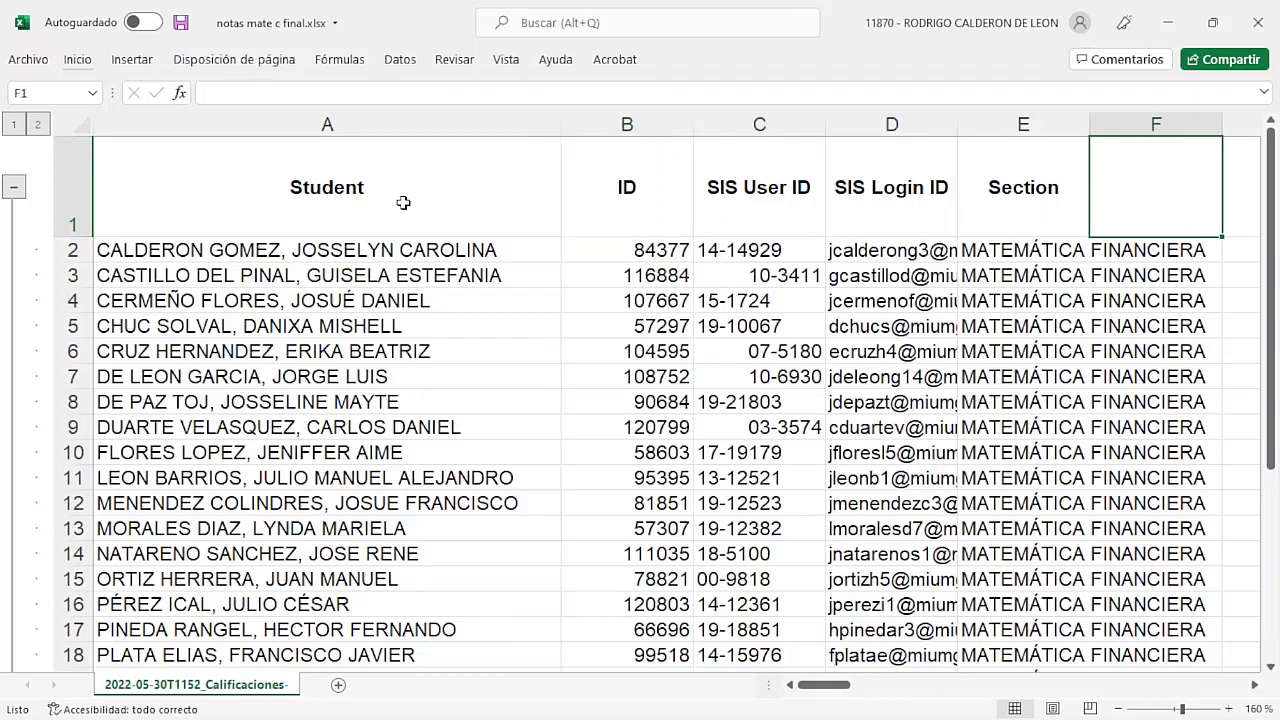
key("shift+Right")
key("shift+Left")
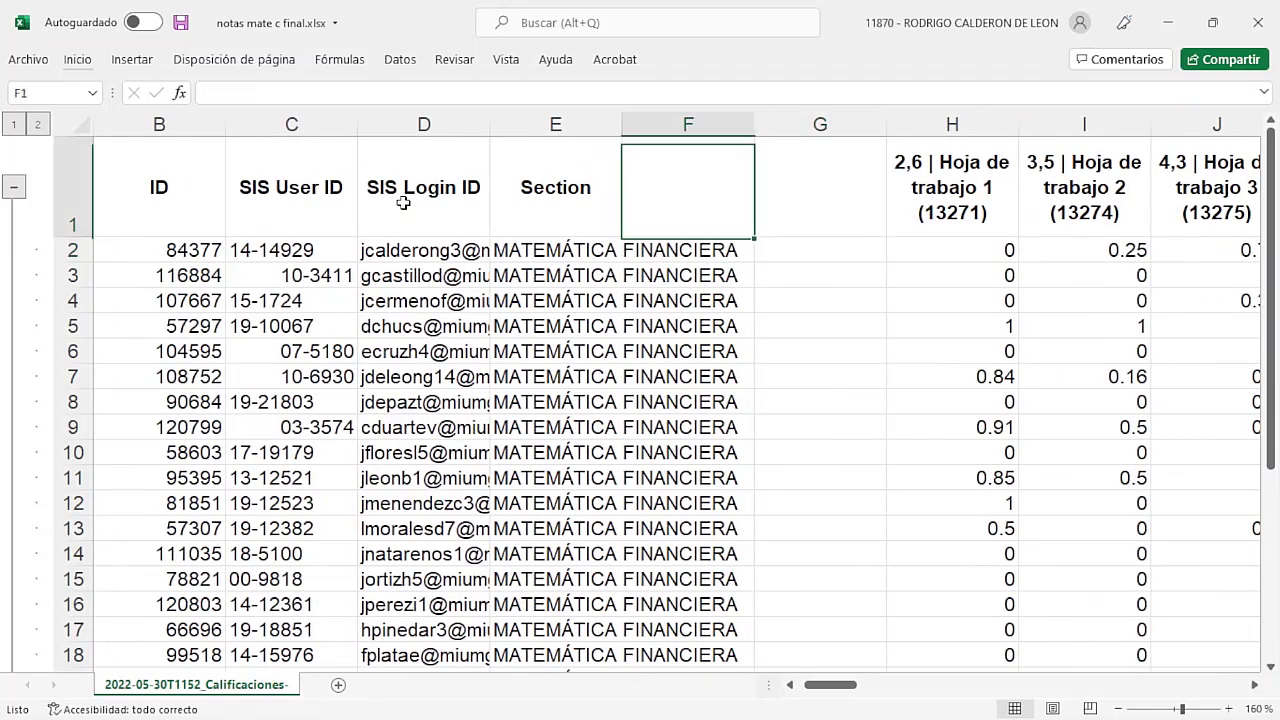
key("ctrl+space")
key("ctrl+minus")
- Examine the order of the Hoja de trabajo assignment headings along row 1
key("Right")
key("Right")
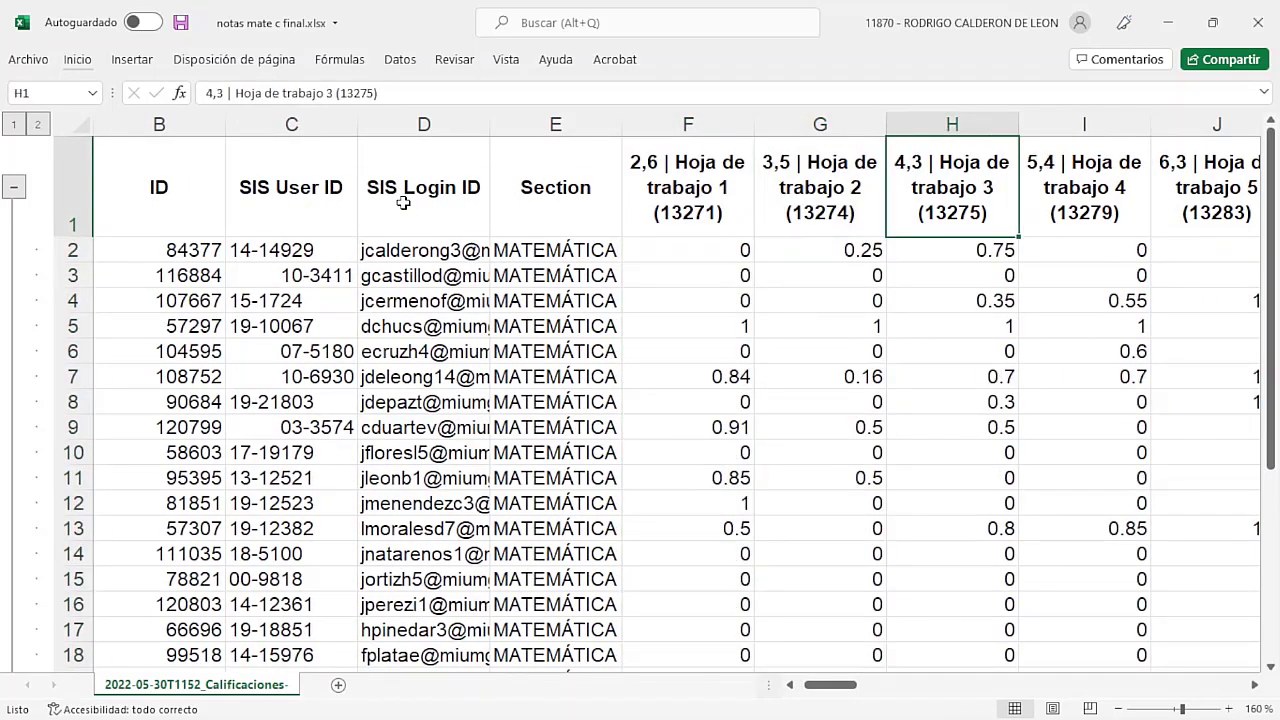
key("Right")
key("Right")
key("Right")
key("Right")
key("Right")
key("Right")
key("Right")
key("Right")
key("Right")
key("alt+Page_Up")
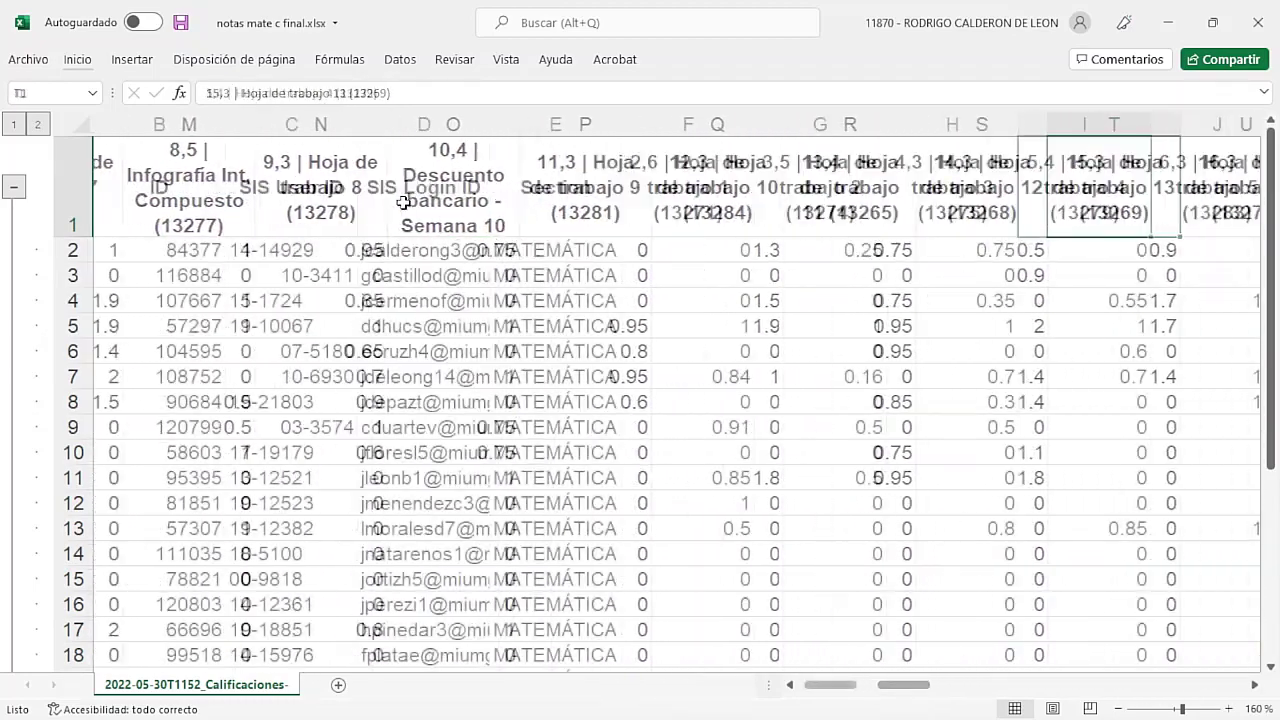
key("Right")
key("Right")
key("Right")
key("Right")
key("Right")
key("Right")
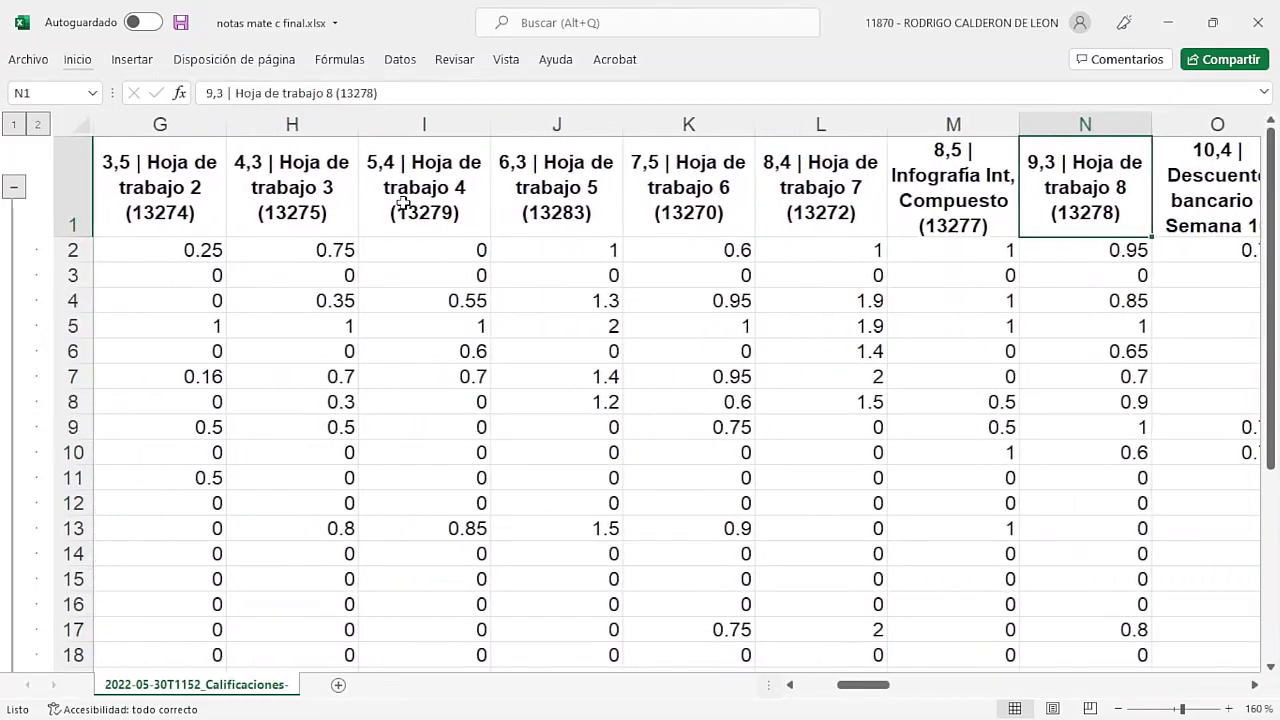
key("Right")
key("Right")
key("Right")
key("Right")
key("Right")
key("Right")
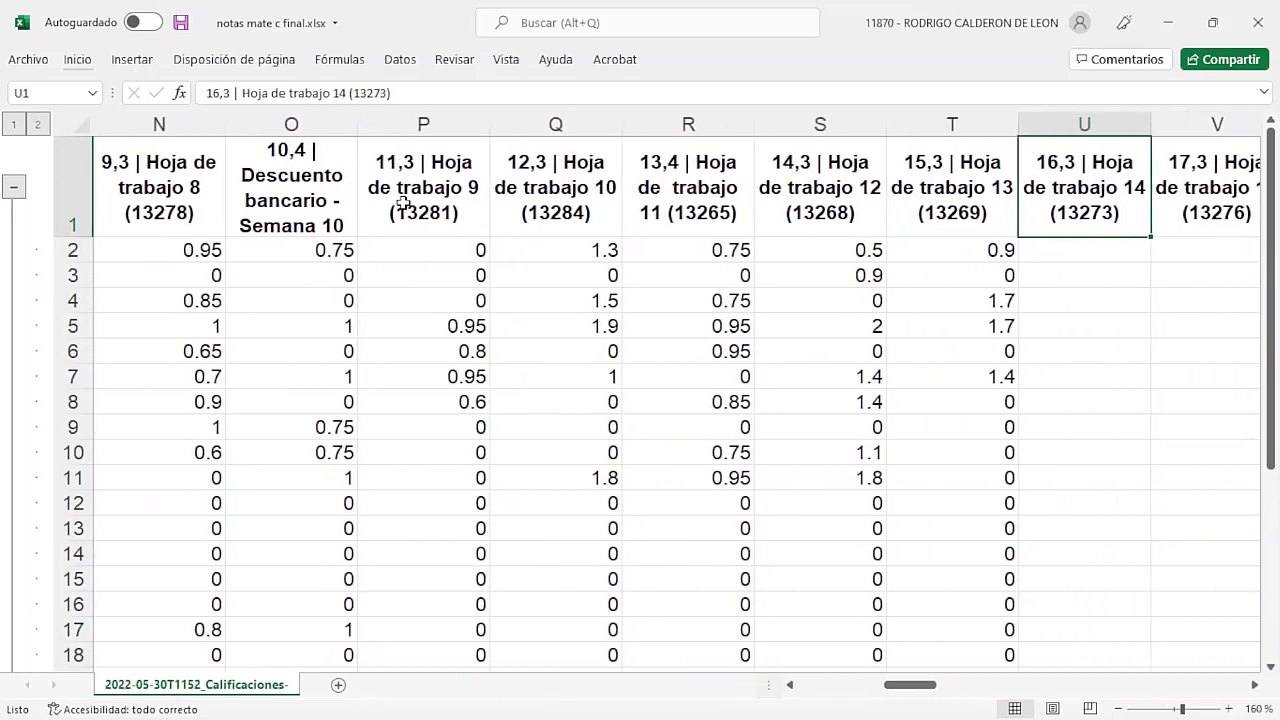
key("Right")
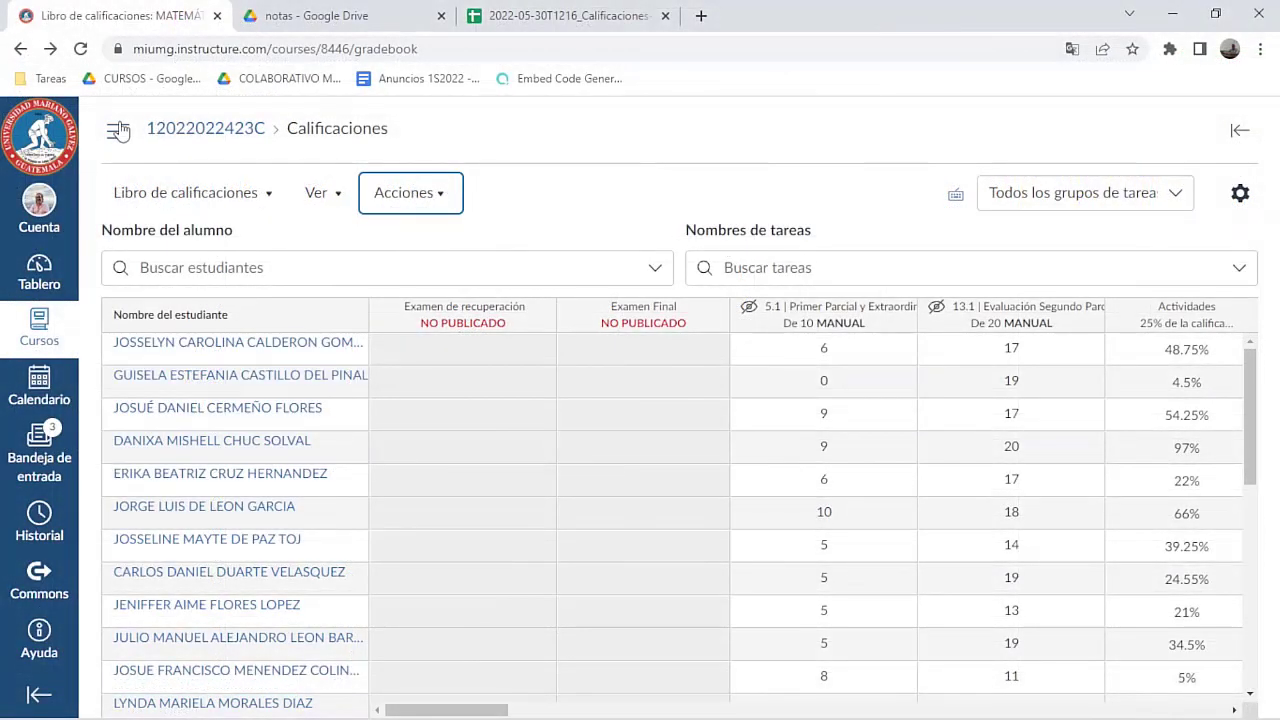
- Switch to Canvas, open the course's Tareas page and collapse the assignment groups, including Actividades, Proyecto final and Parciales
left_click(120, 136)
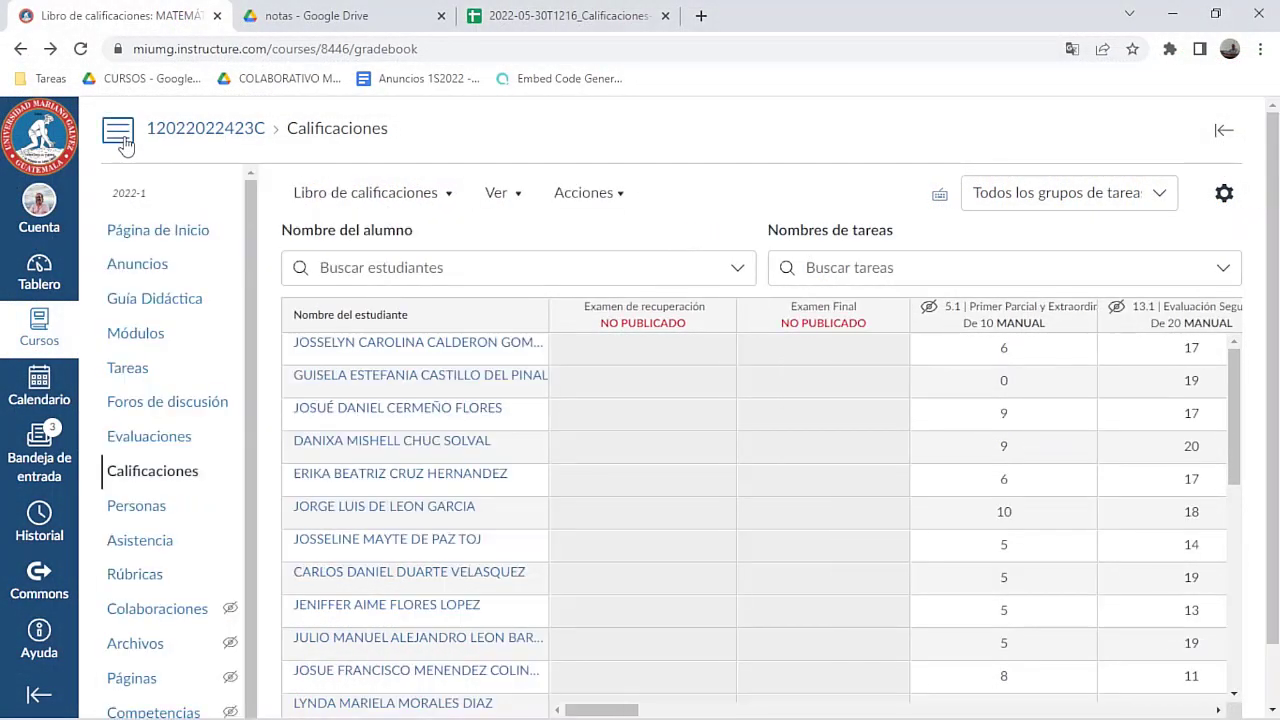
left_click(141, 370)
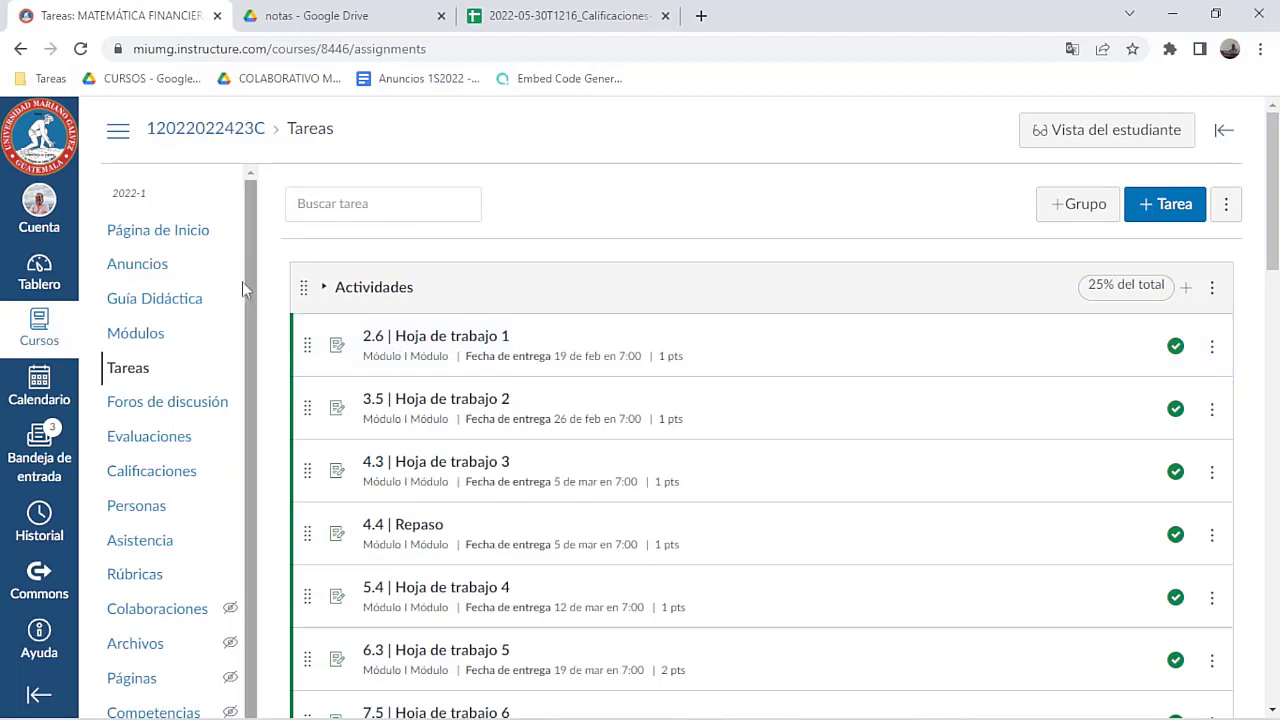
left_click(325, 287)
left_click(324, 370)
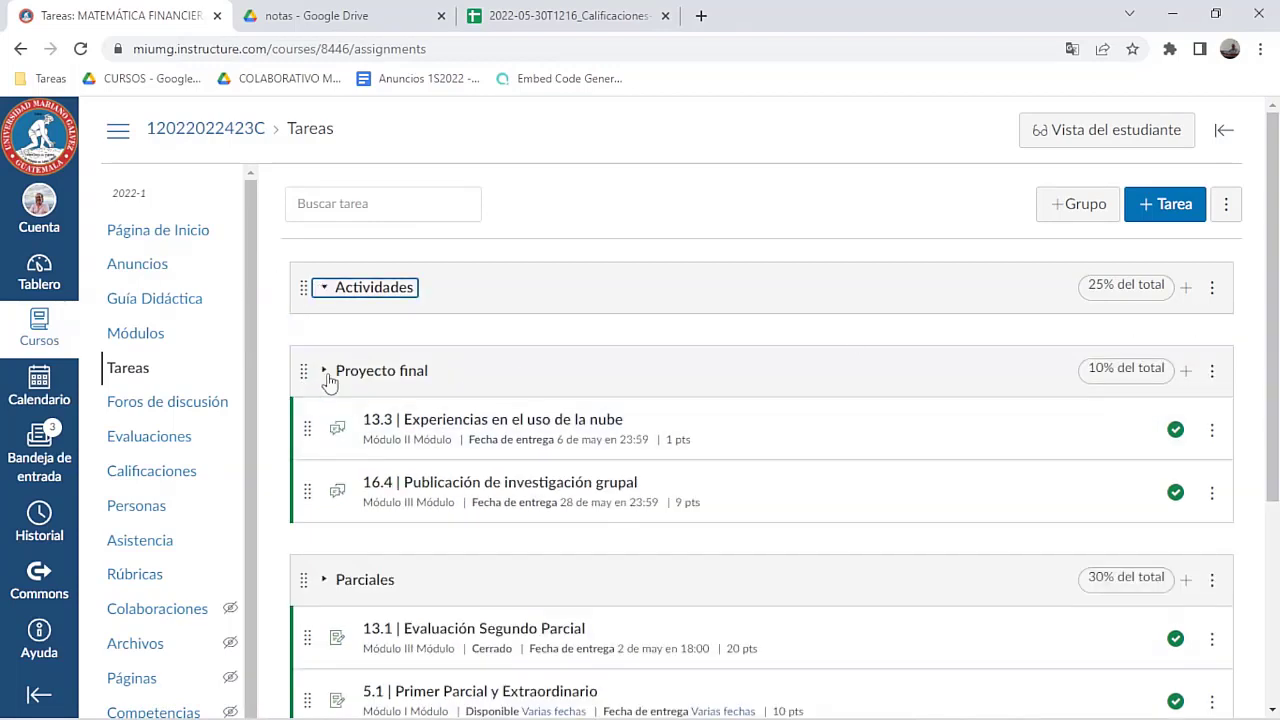
left_click(324, 453)
left_click(324, 537)
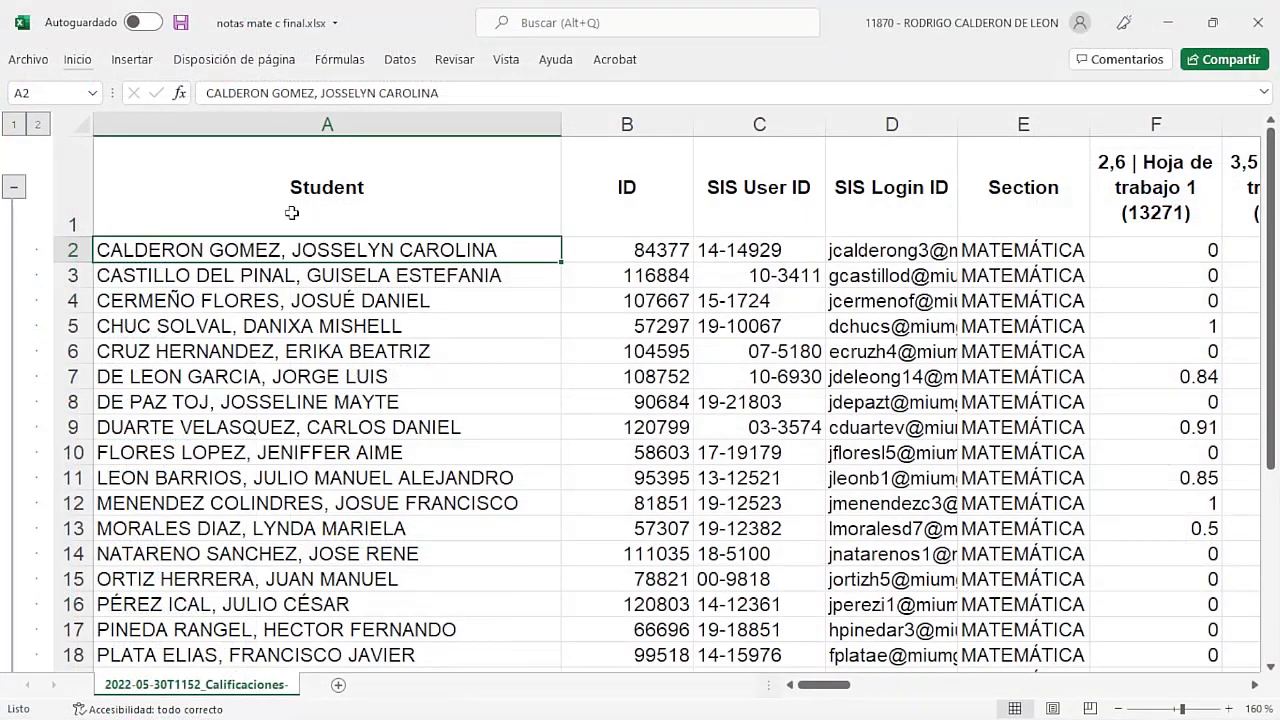
- In notas mate c final.xlsx, collapse the grouped student rows 2 to 28 and examine row 29 across to the TOTAL column
left_click(16, 188)
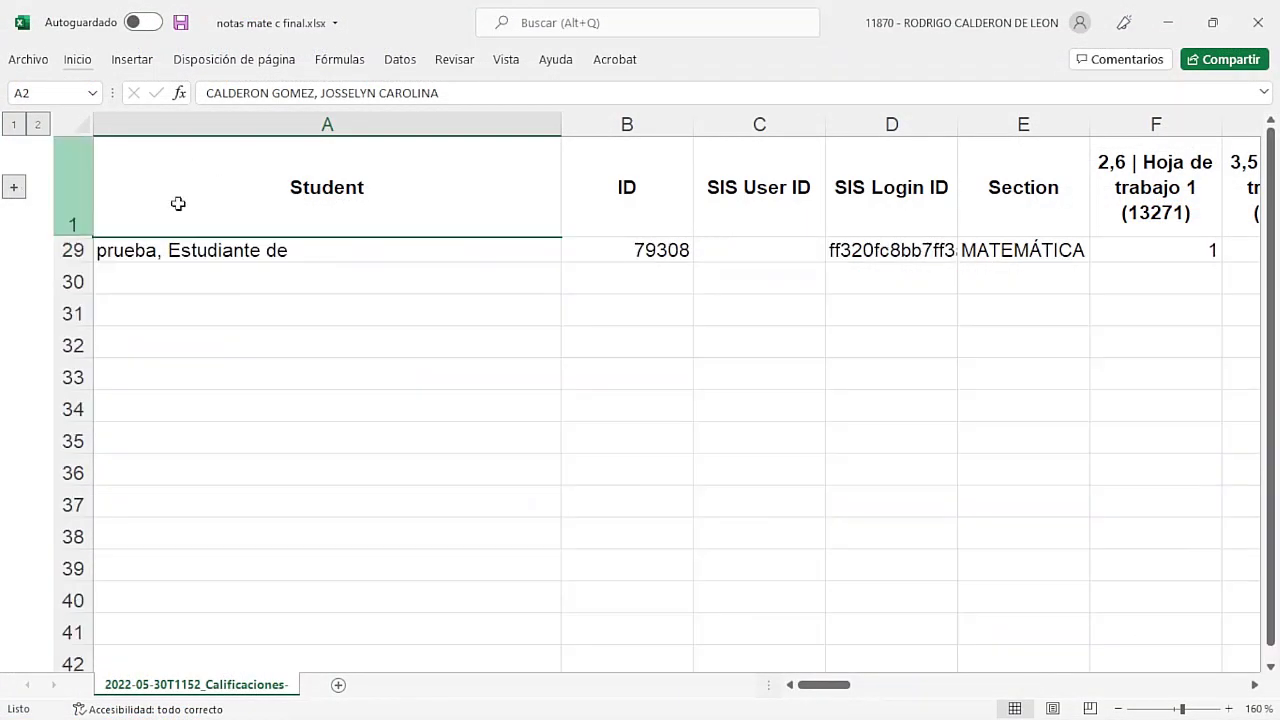
left_click(230, 246)
key("Right")
key("Right")
key("Right")
key("Right")
key("Right")
key("Right")
key("Right")
key("Right")
key("Right")
key("Right")
key("Right")
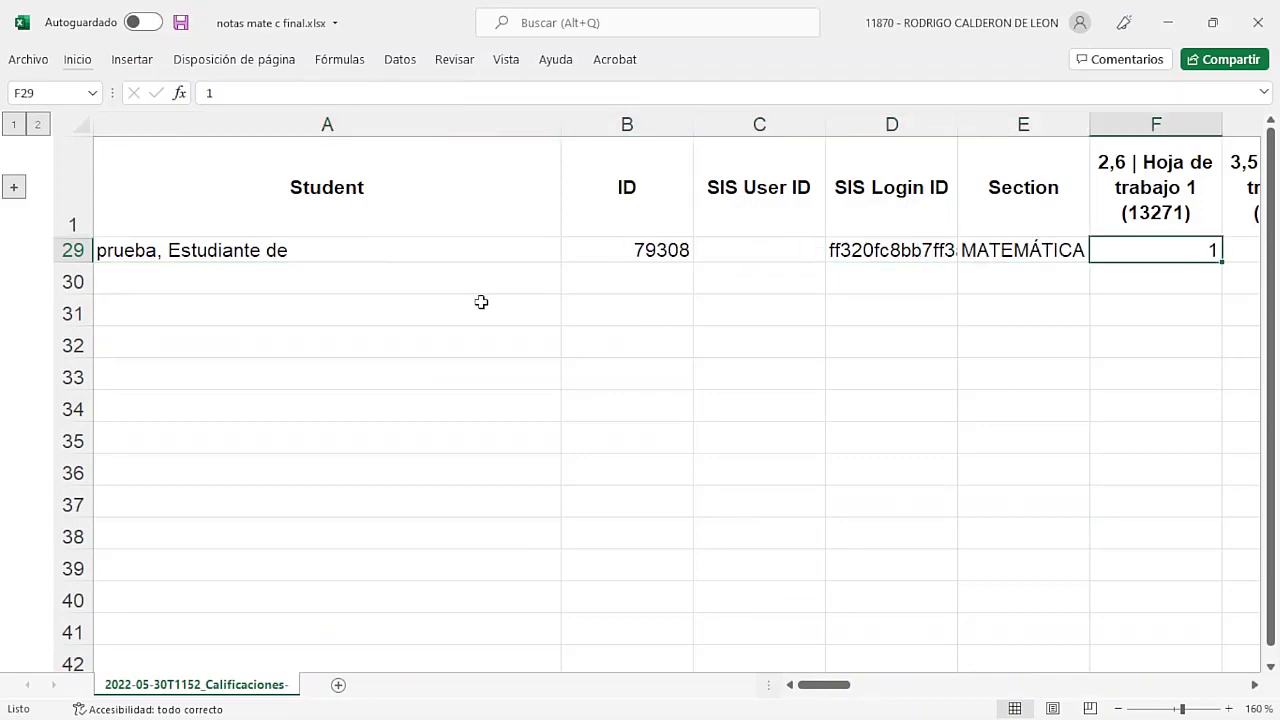
key("Right")
key("Right")
key("Right")
key("Right")
key("Right")
key("Right")
key("Right")
key("Right")
key("Right")
key("Right")
key("Right")
key("Right")
key("Right")
key("Right")
key("Right")
key("Right")
key("Right")
key("Right")
key("Right")
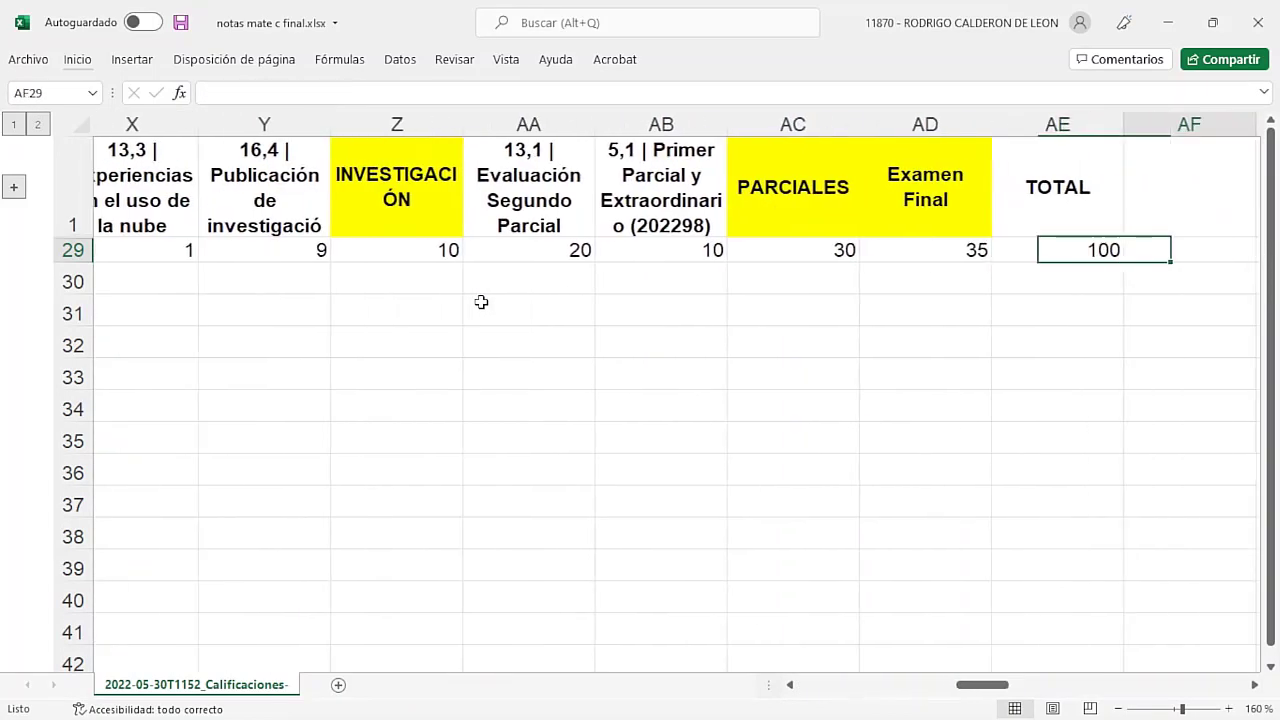
- Enter the formula =SUMA(F29:V29) in the ACTIVIDADES cell W29
key("Left")
key("Left")
key("Left")
key("Left")
key("Left")
key("Left")
key("Left")
key("Left")
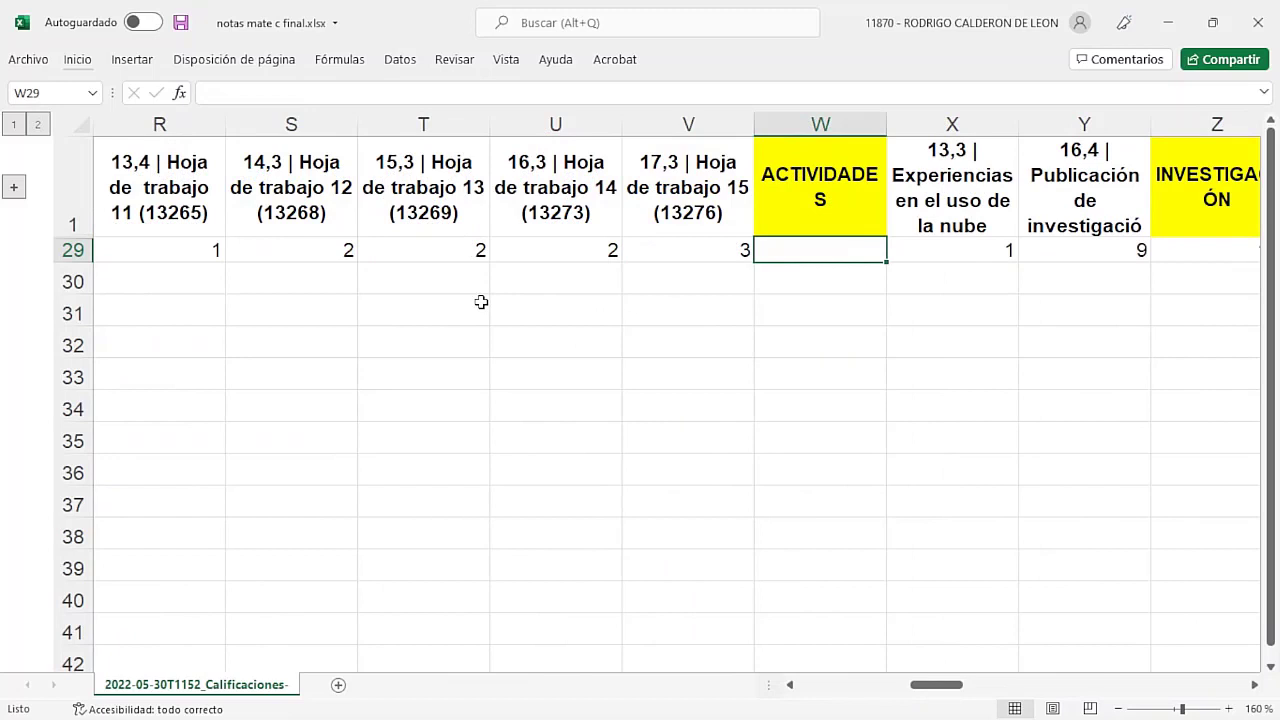
type("=SUM")
key("BackSpace")
key("BackSpace")
type("I")
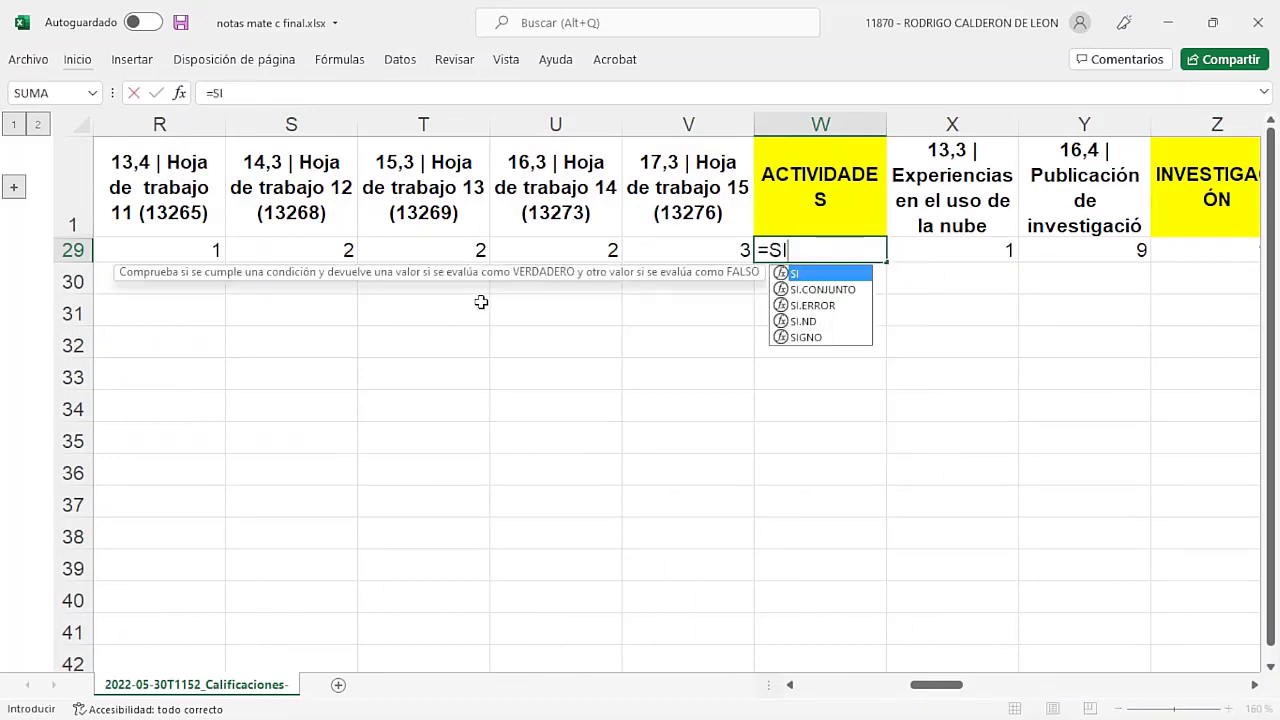
key("BackSpace")
type("UMNA")
key("BackSpace")
key("BackSpace")
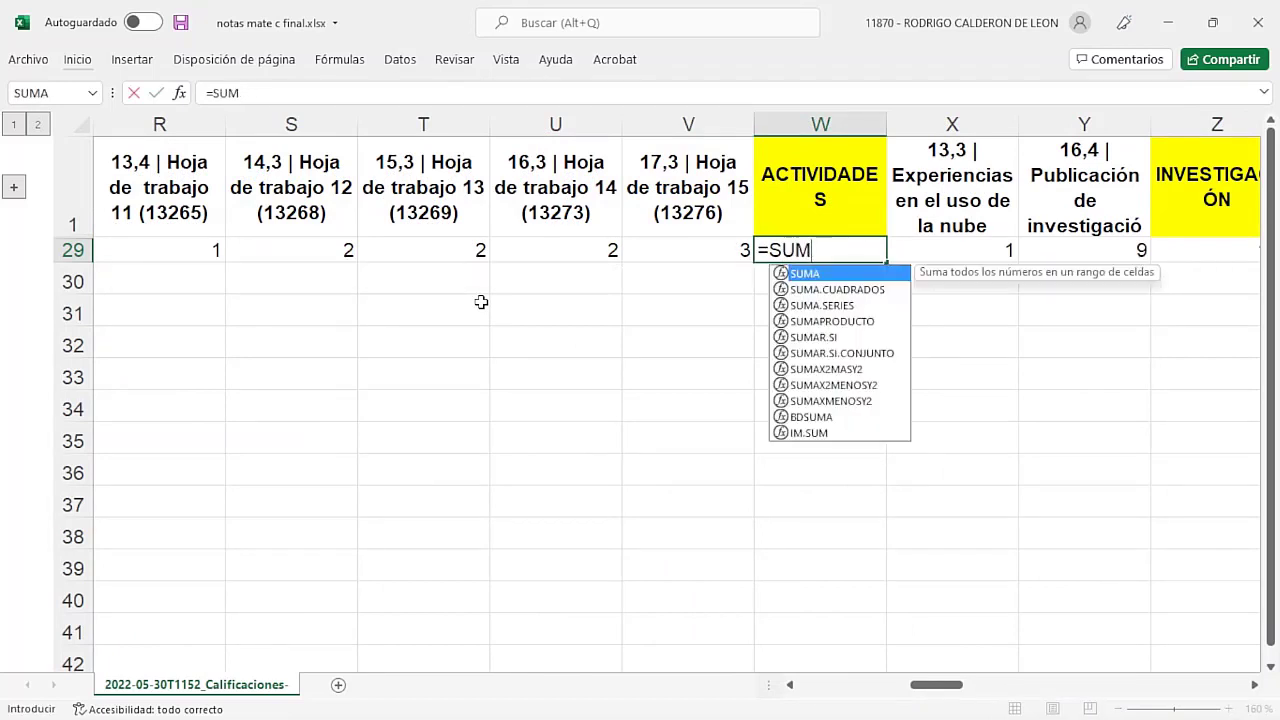
type("A(")
key("Left")
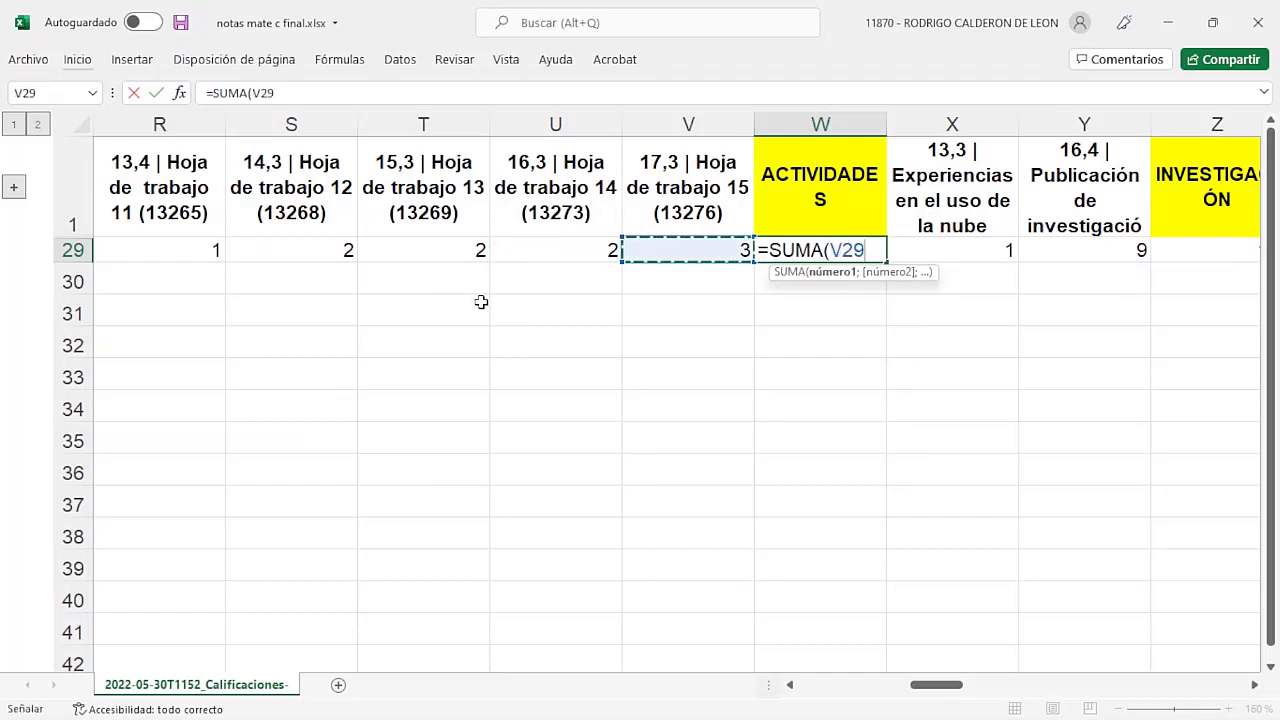
key("shift+Left")
key("ctrl+shift+Left")
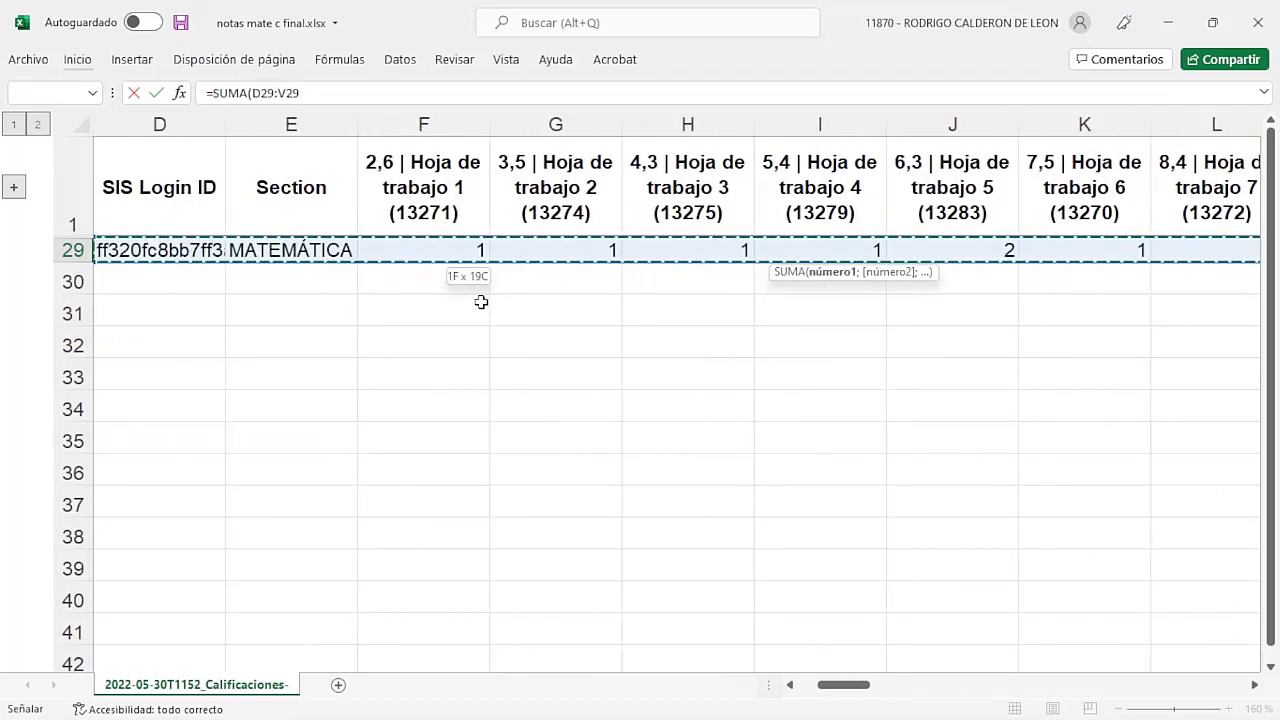
key("shift+Right")
key("shift+Right")
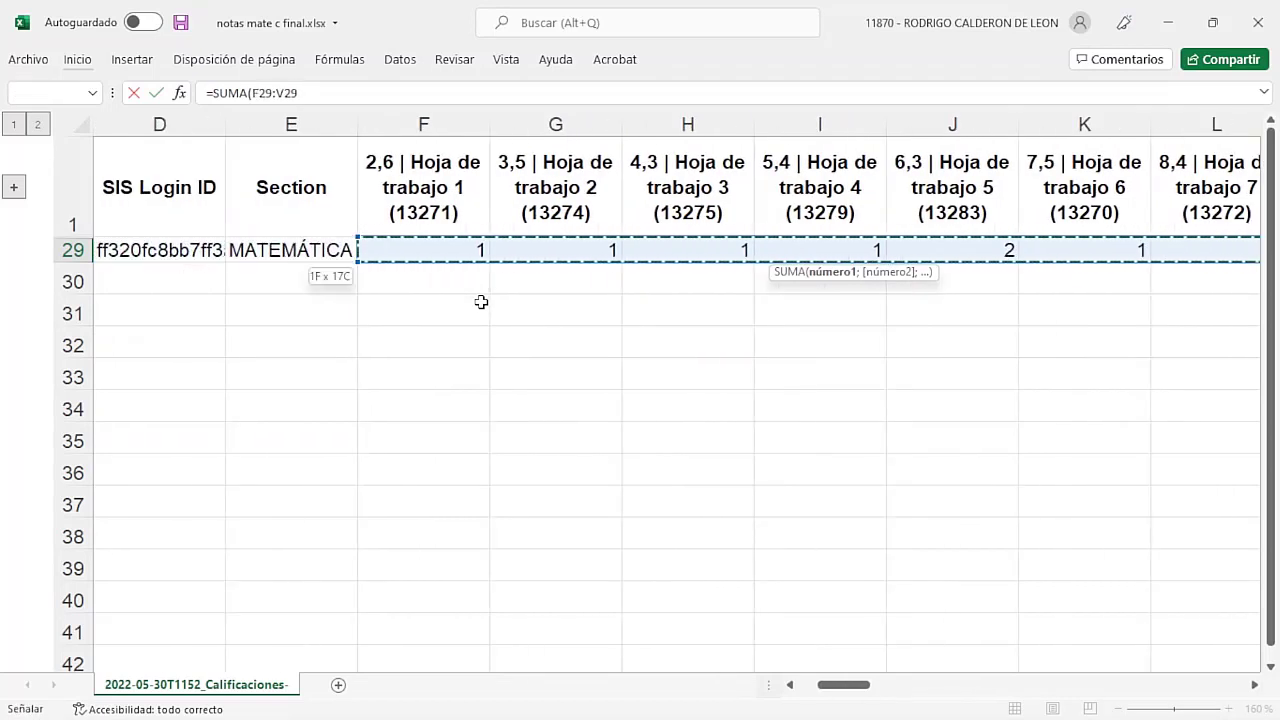
key("Return")
- Clear the TOTAL column from AE1 through AE29 and re-enter the heading TOTAL in AE1
key("Right")
key("Up")
key("Left")
key("Right")
key("Right")
key("Right")
key("Right")
key("Right")
key("Right")
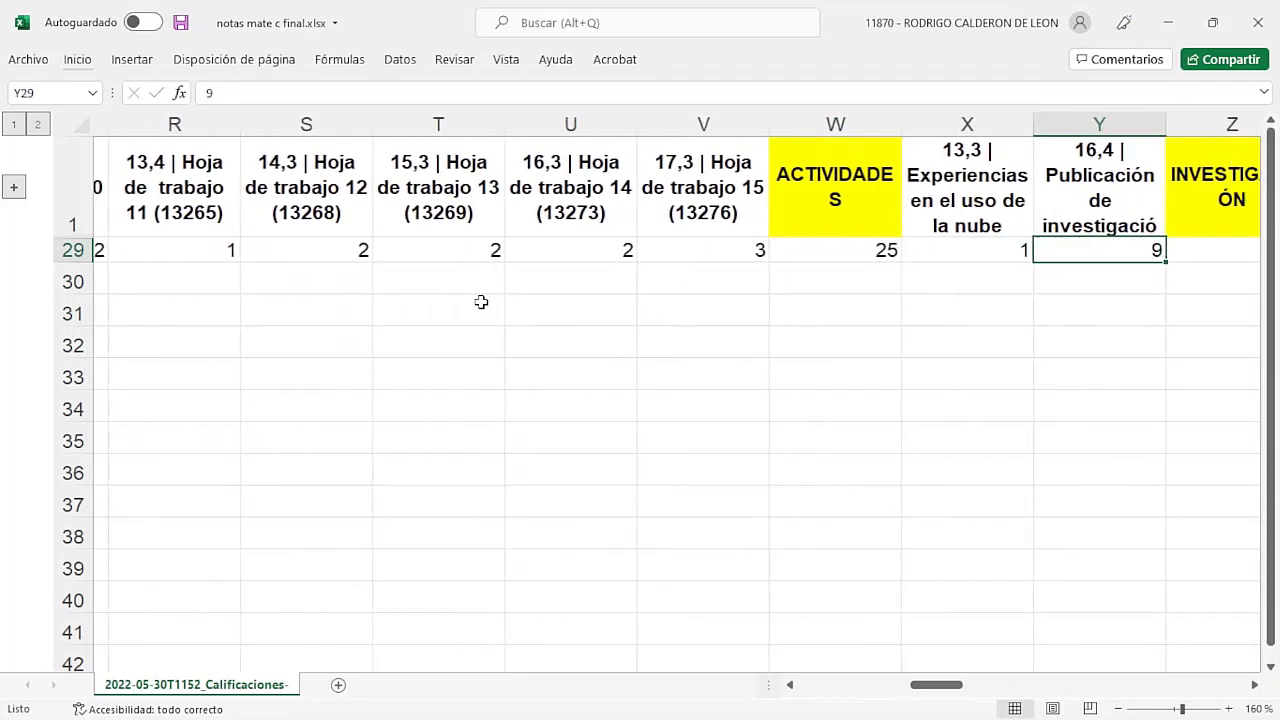
key("Right")
key("Right")
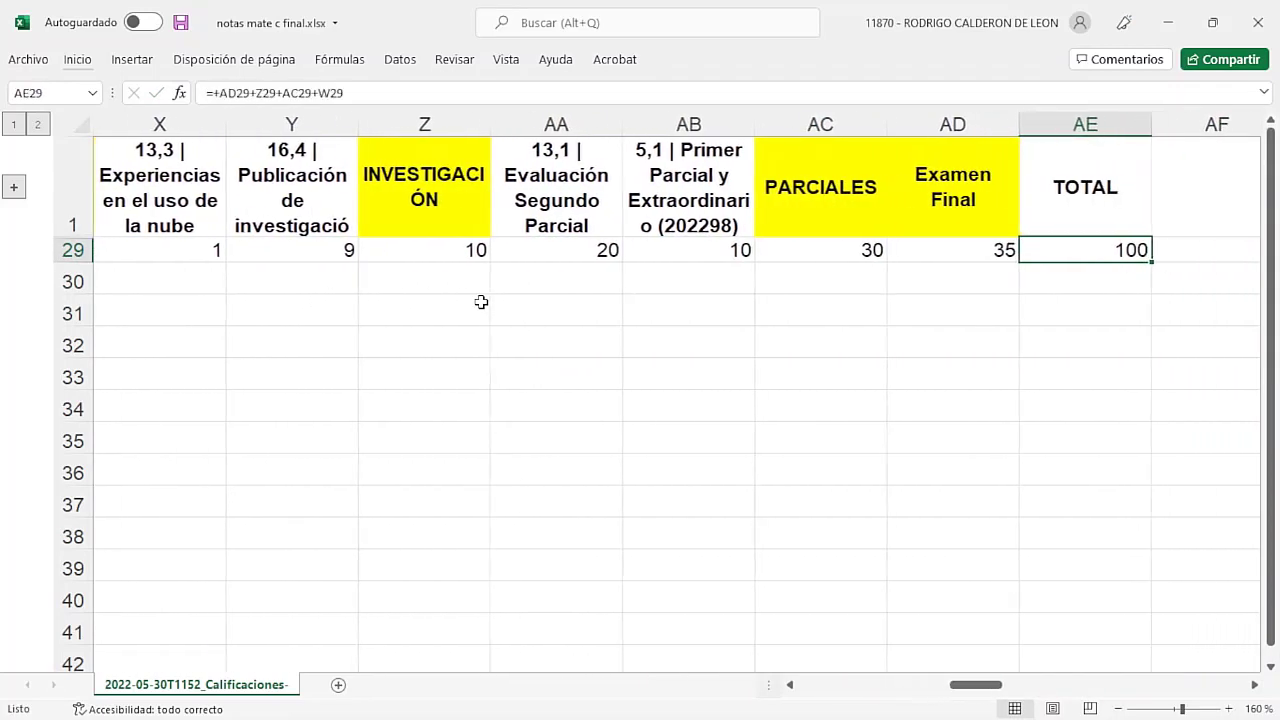
key("Up")
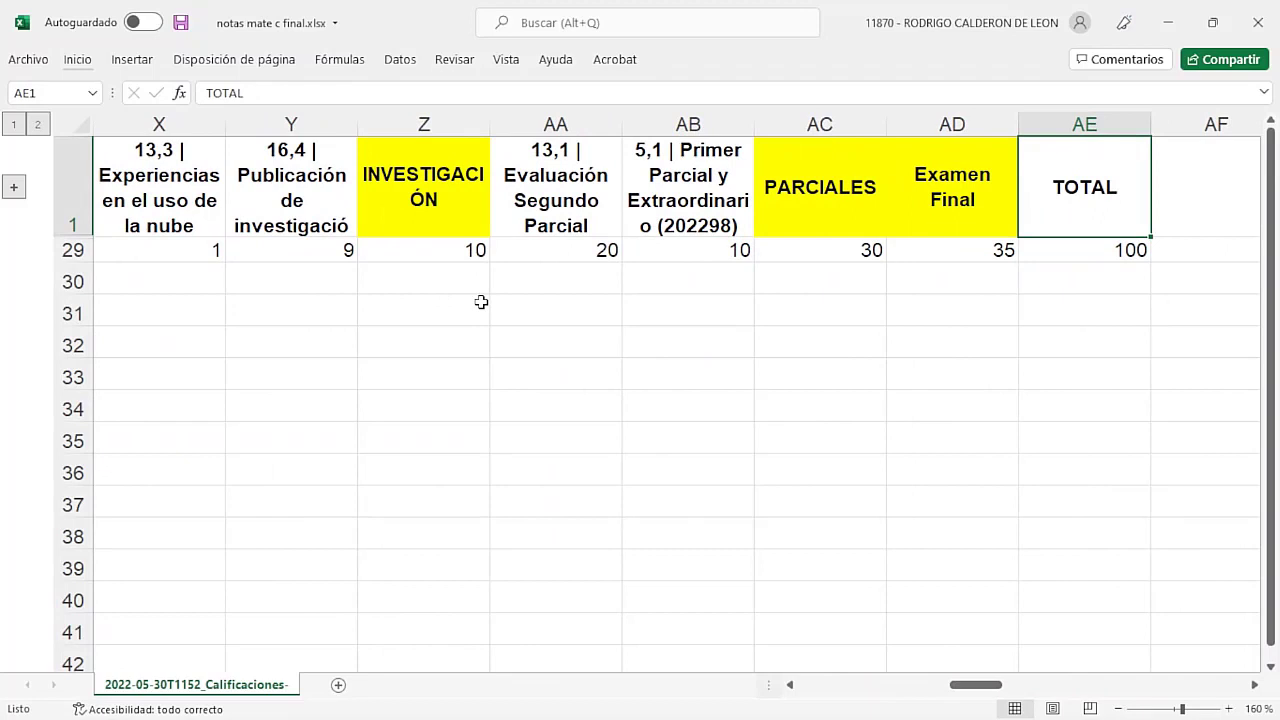
key("Down")
key("Up")
key("shift+Down")
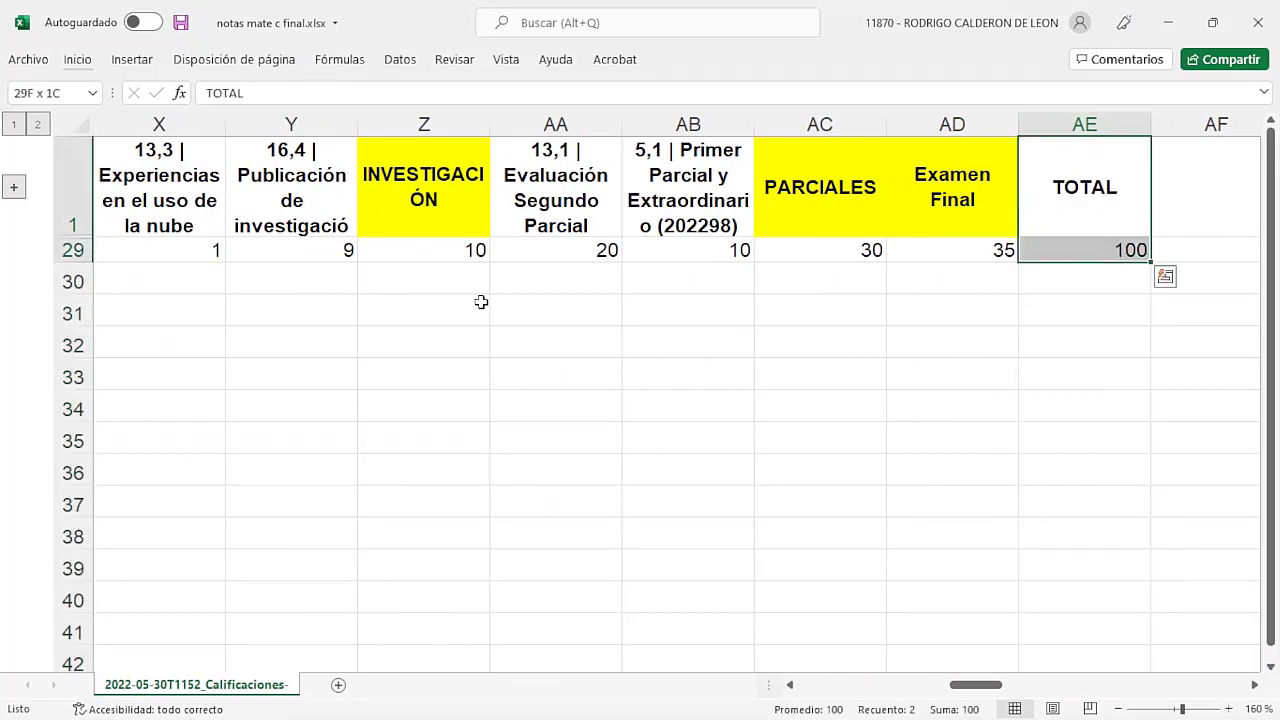
key("Down")
key("Up")
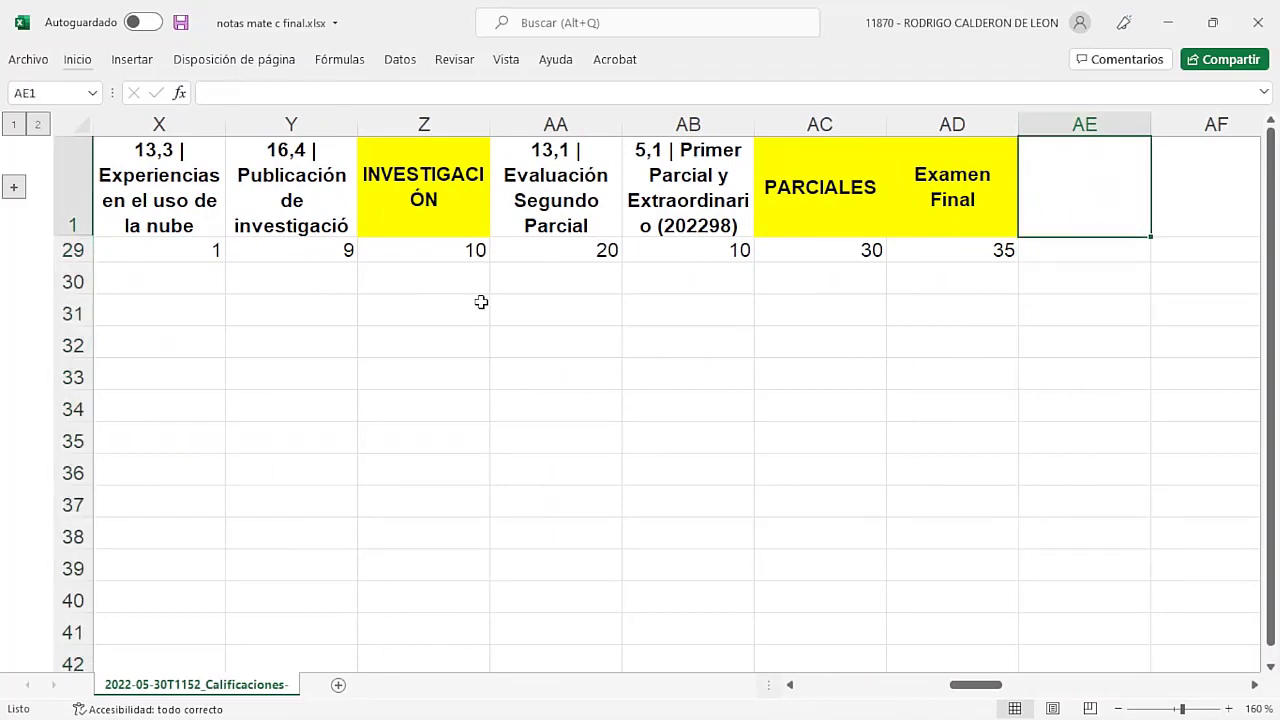
type("TPA")
key("Escape")
key("Down")
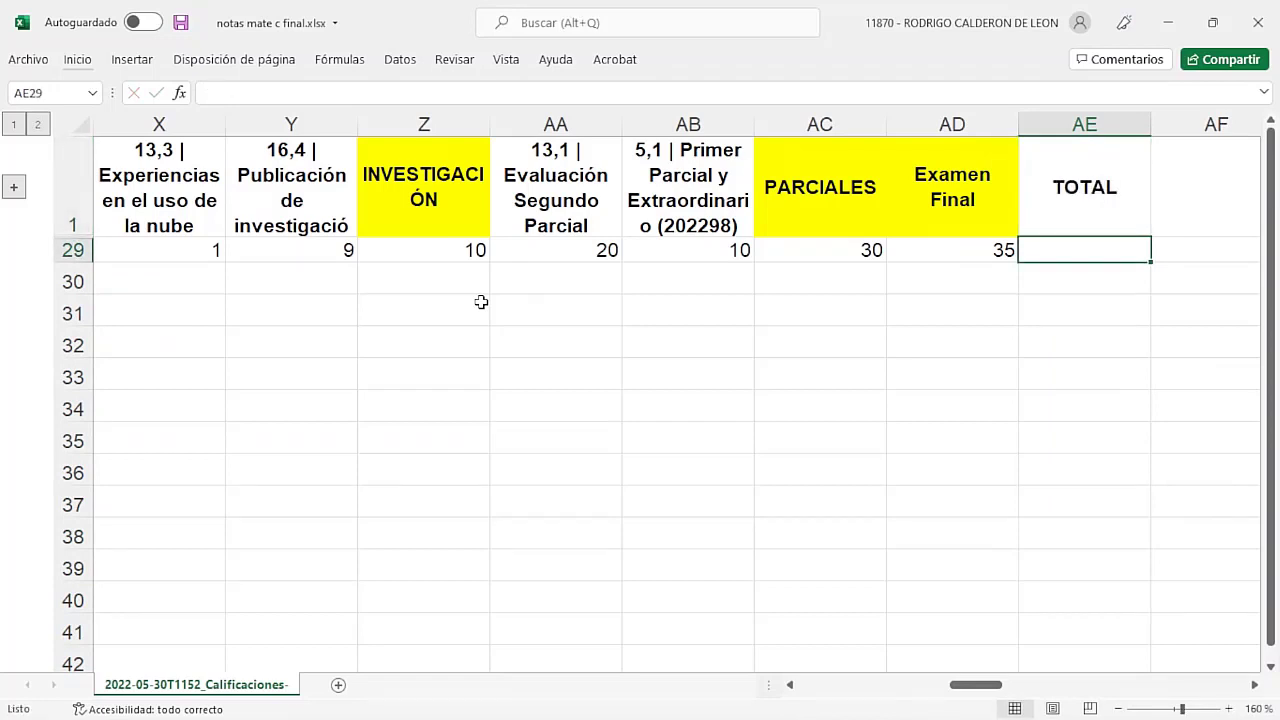
- Enter the formula +W29+Z29+AC29+AD29 in AE29 to add ACTIVIDADES, INVESTIGACIÓN, PARCIALES and Examen Final
type("+")
key("Left")
key("Left")
key("Left")
key("Left")
key("Left")
key("Left")
key("Left")
key("Left")
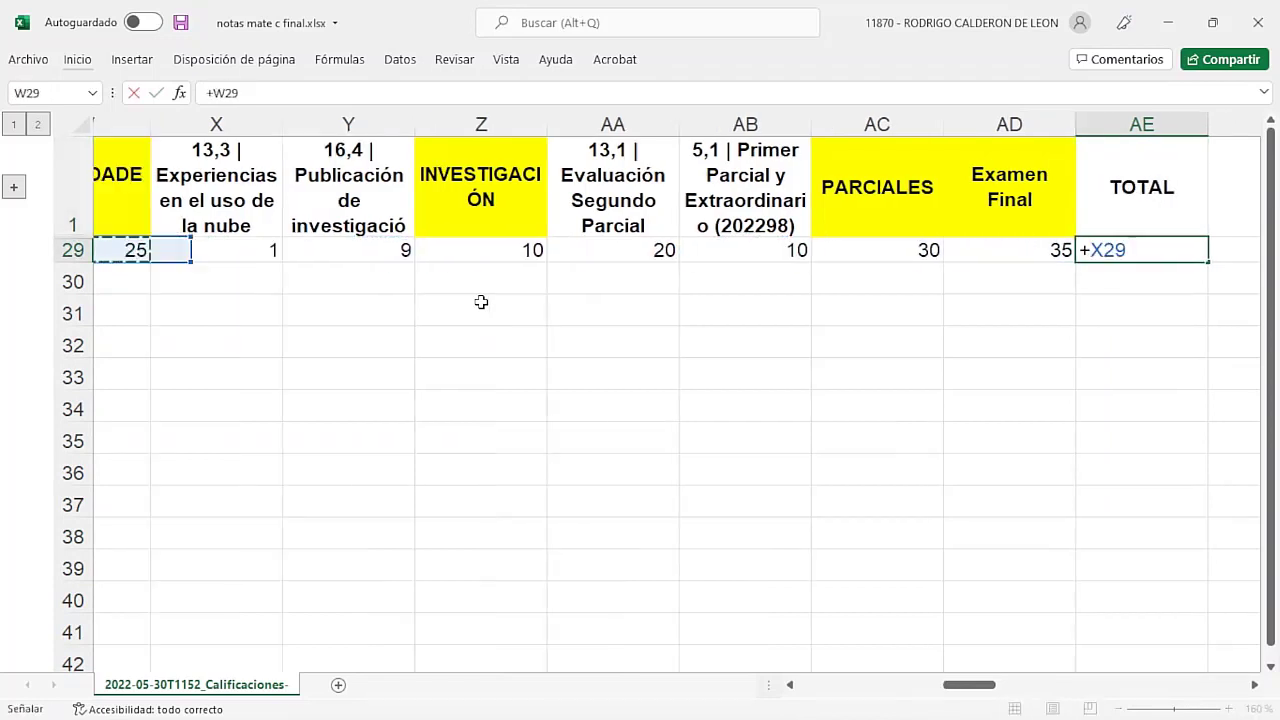
type("+")
key("Left")
key("Left")
key("Left")
key("Left")
key("Left")
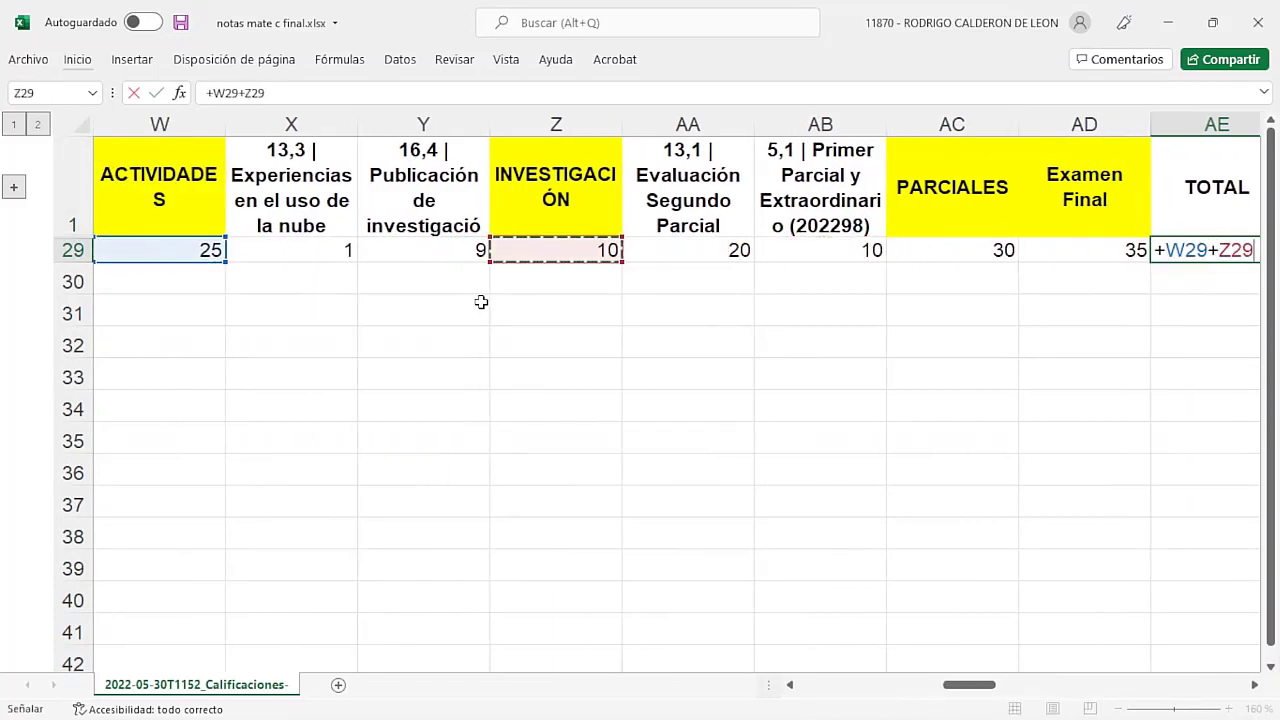
type("+")
key("Left")
key("Left")
key("Left")
key("Right")
type("+")
key("Left")
key("Return")
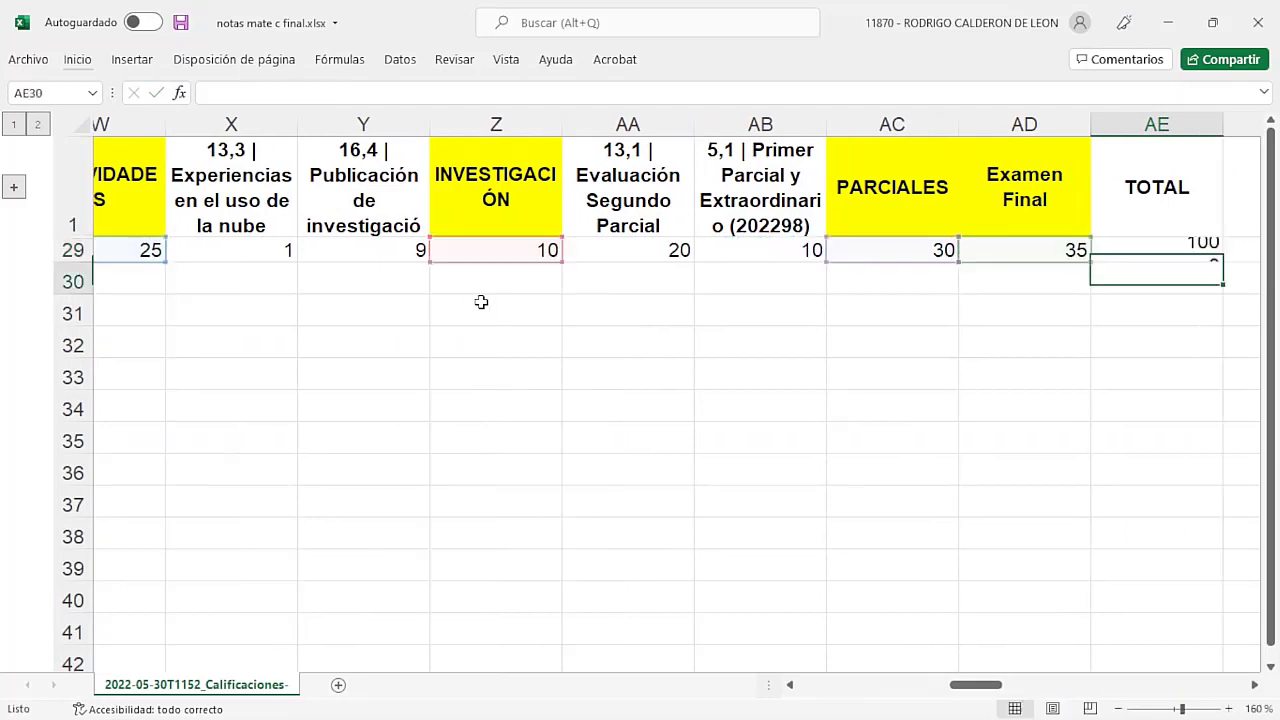
key("Up")
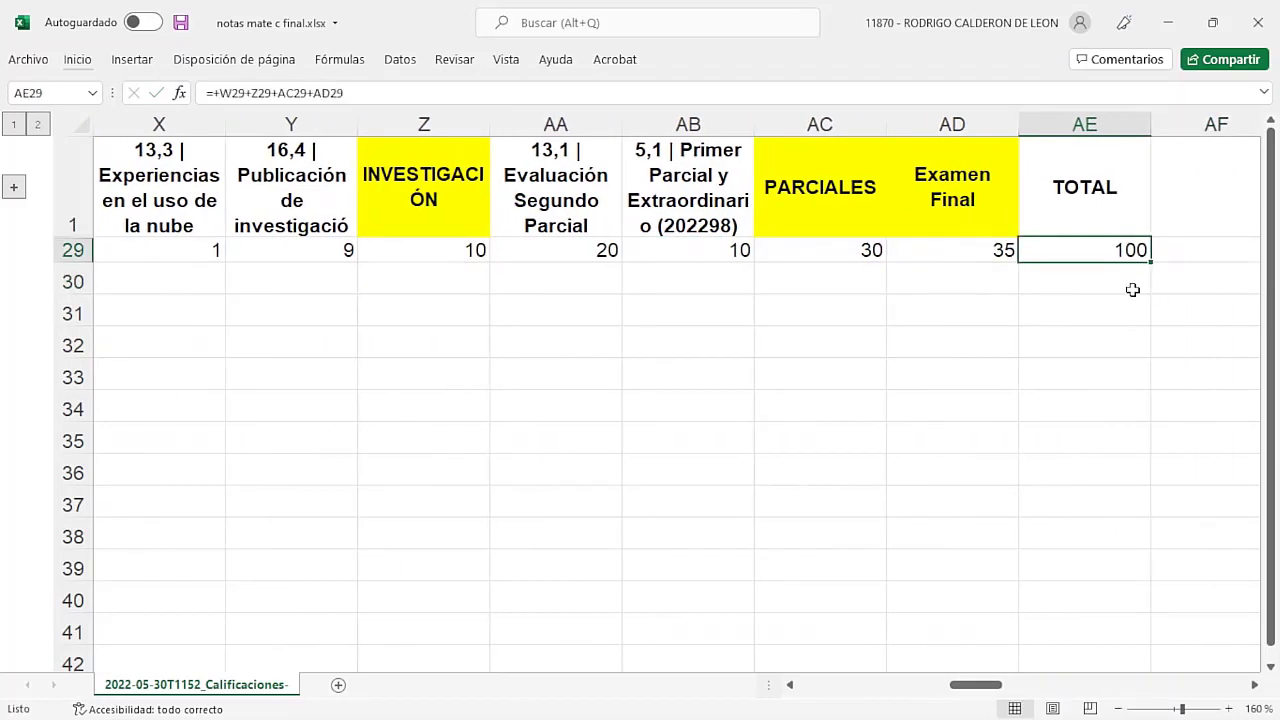